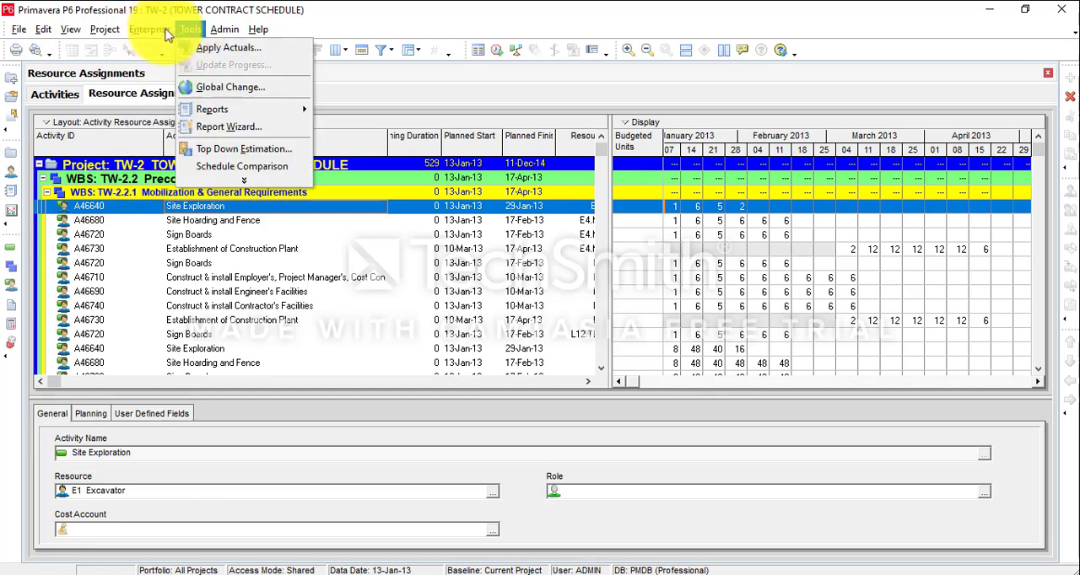
# Start a new report in the Report Wizard with time-distributed data for the Activity Resource and Role Assignments subject area.
pyautogui.click(192, 30)
pyautogui.click(196, 32)
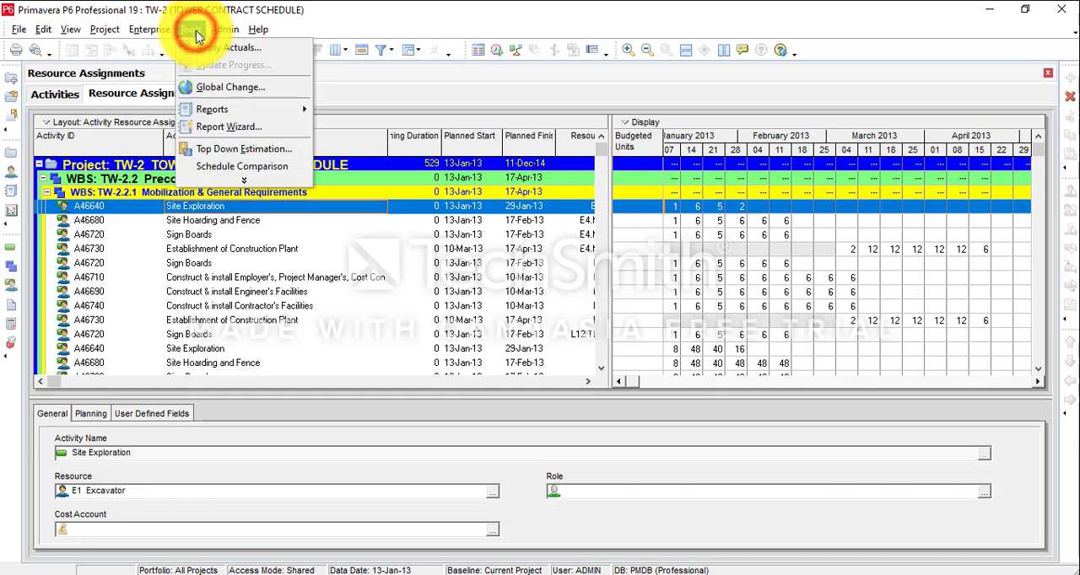
pyautogui.click(244, 127)
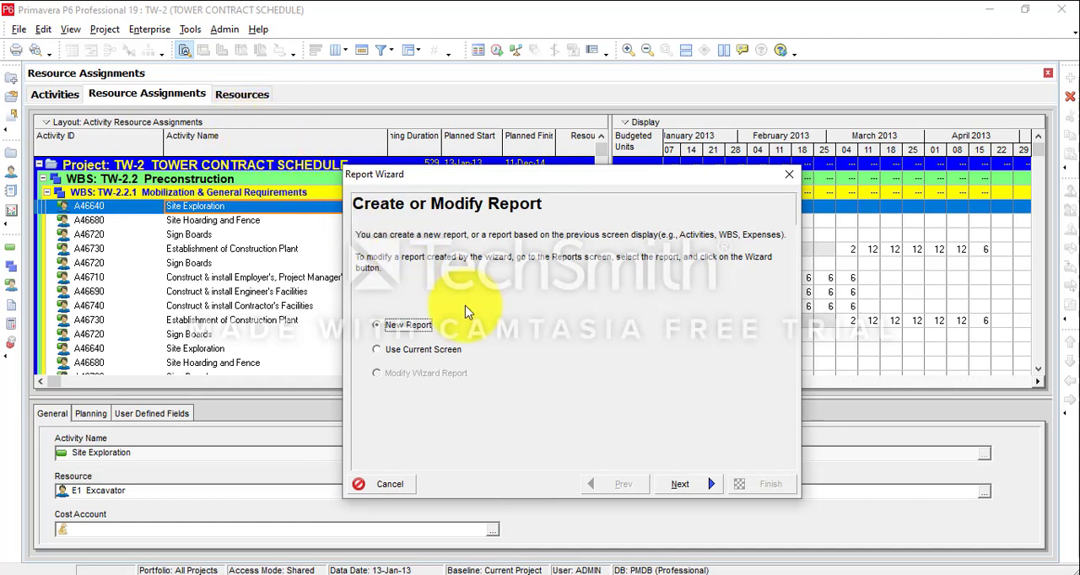
pyautogui.click(685, 487)
pyautogui.click(361, 282)
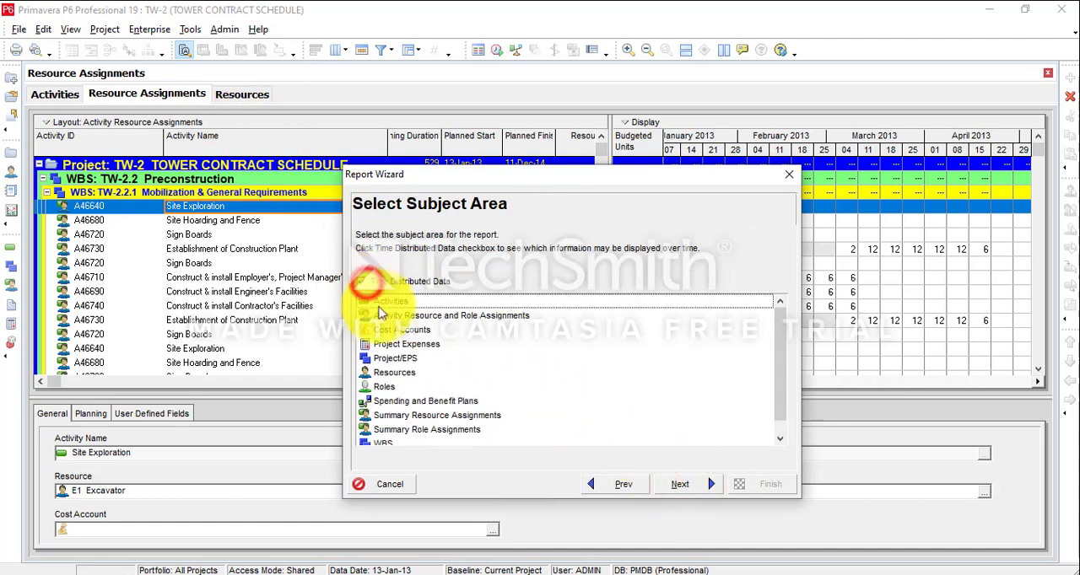
pyautogui.click(388, 315)
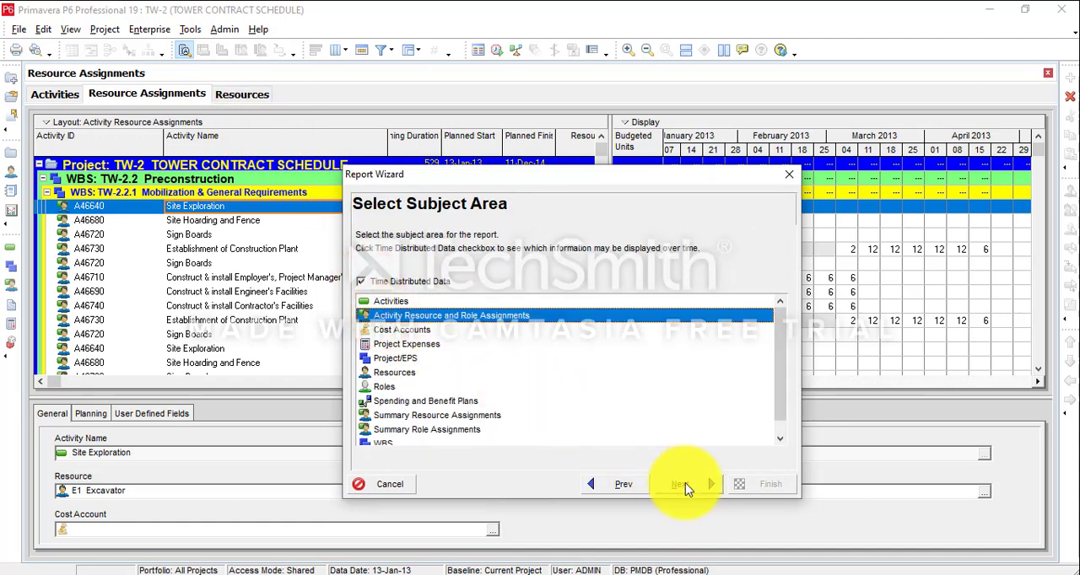
pyautogui.click(685, 486)
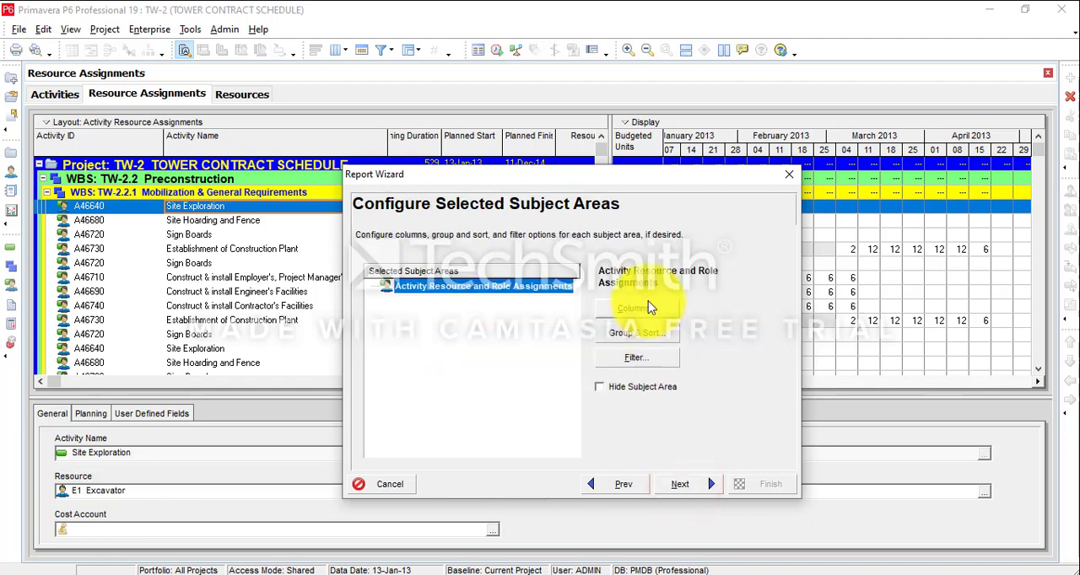
# Accept the default report columns and set the grouping to show summaries only.
pyautogui.click(636, 308)
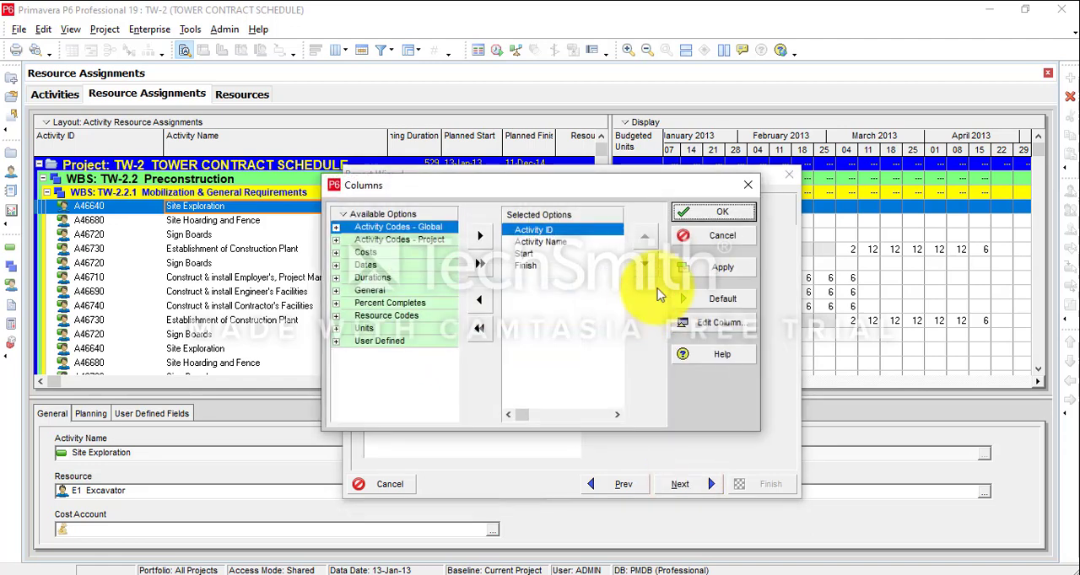
pyautogui.click(714, 213)
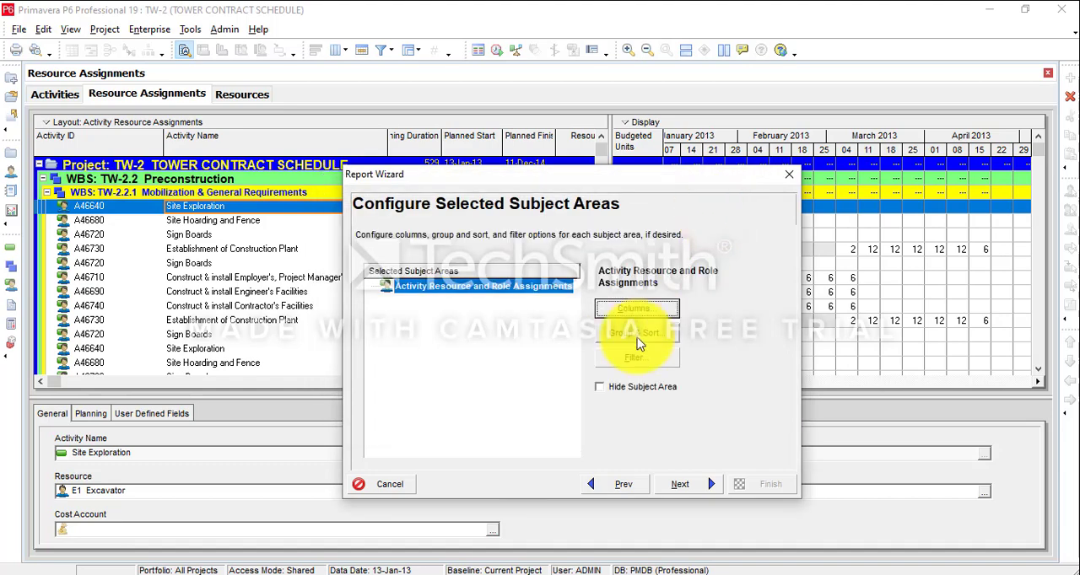
pyautogui.click(638, 340)
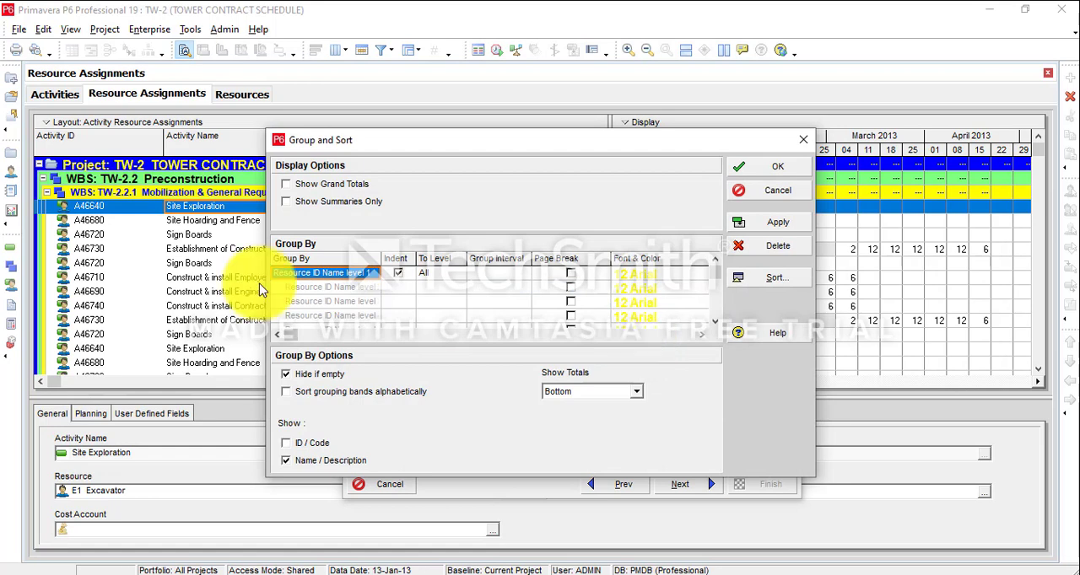
pyautogui.click(286, 202)
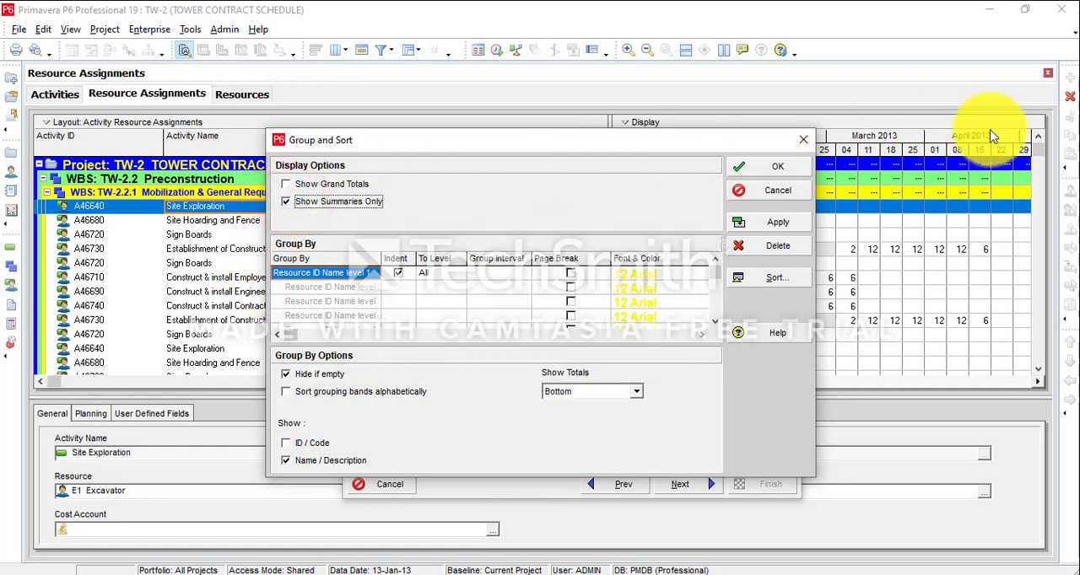
pyautogui.click(780, 167)
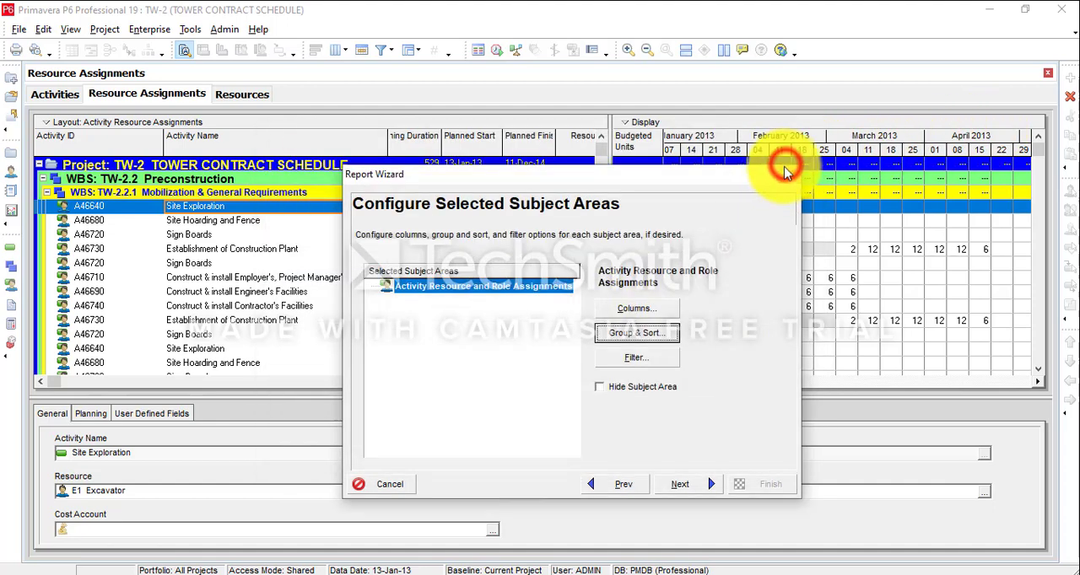
# Filter the report to assignments where Resource ID Name is under L1 Carpenter.
pyautogui.click(633, 355)
pyautogui.click(429, 236)
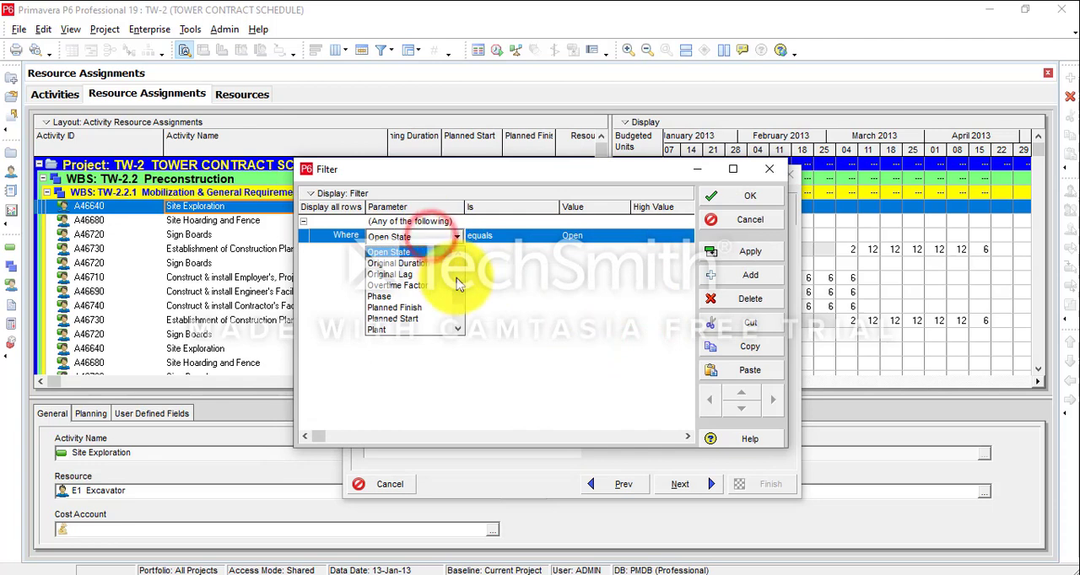
pyautogui.press('r')
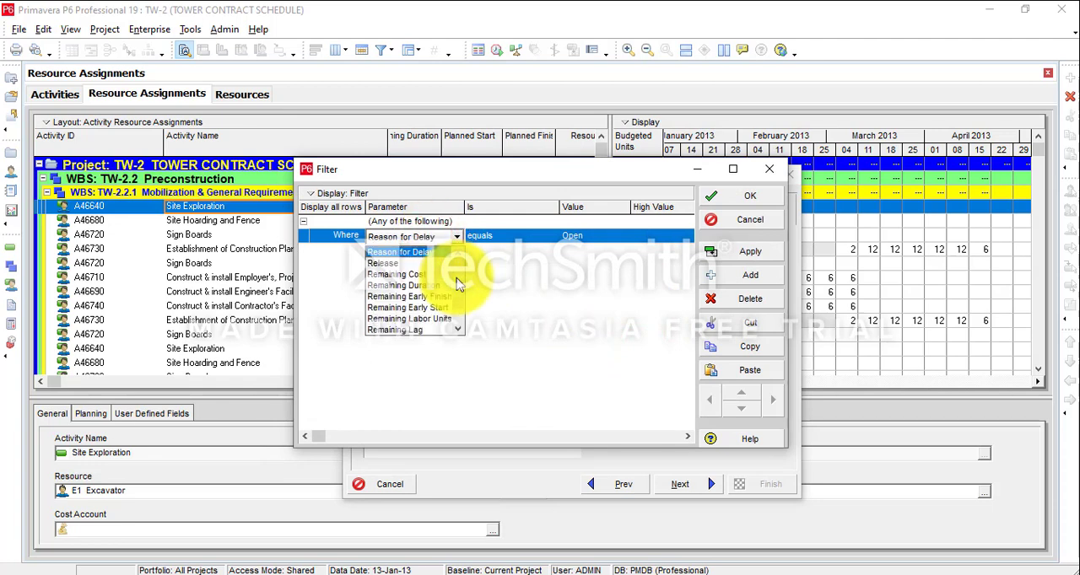
pyautogui.scroll(-3, 402, 294)
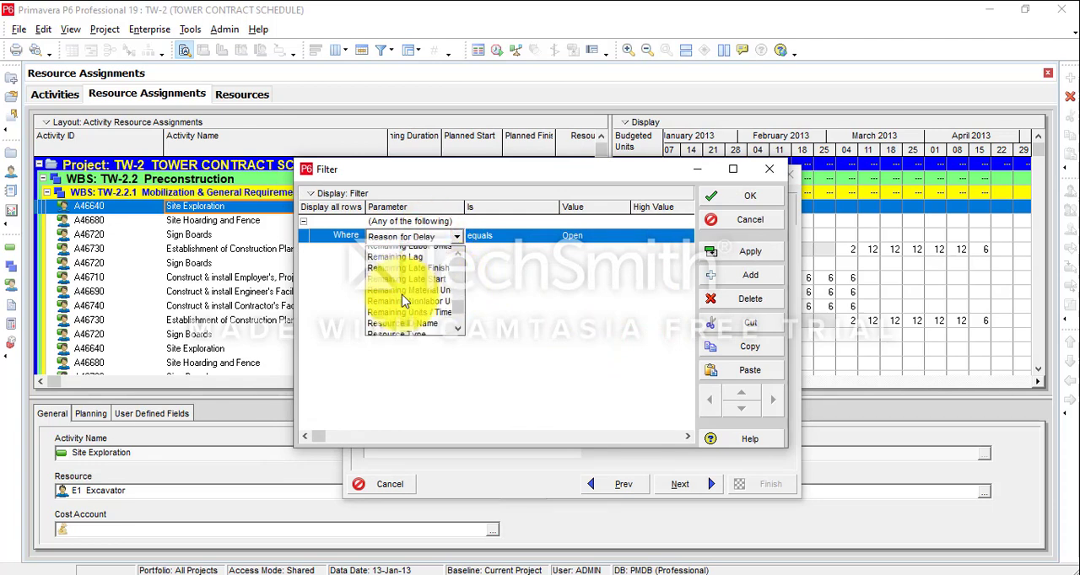
pyautogui.click(403, 297)
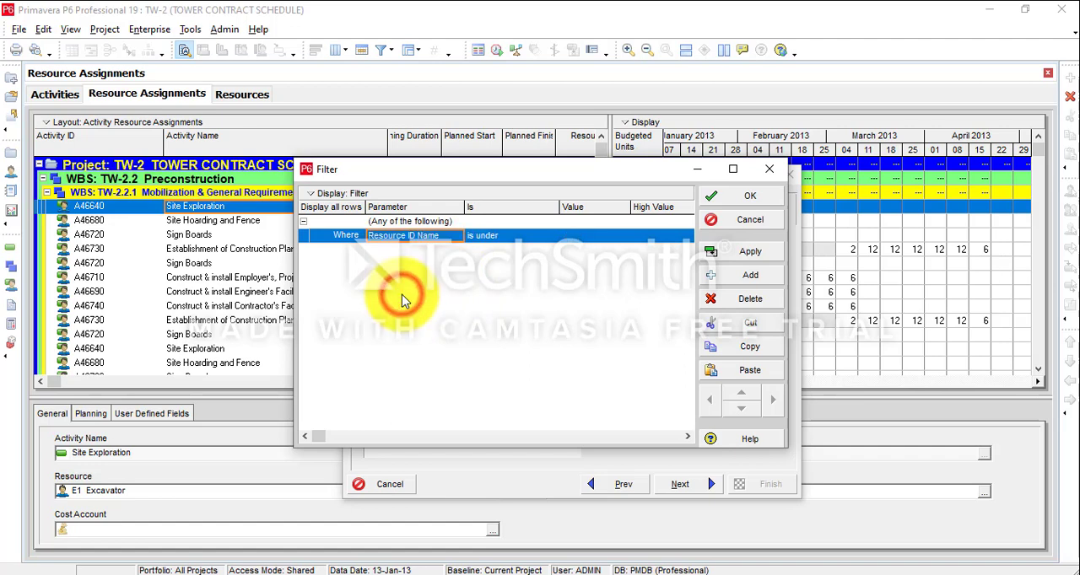
pyautogui.click(595, 241)
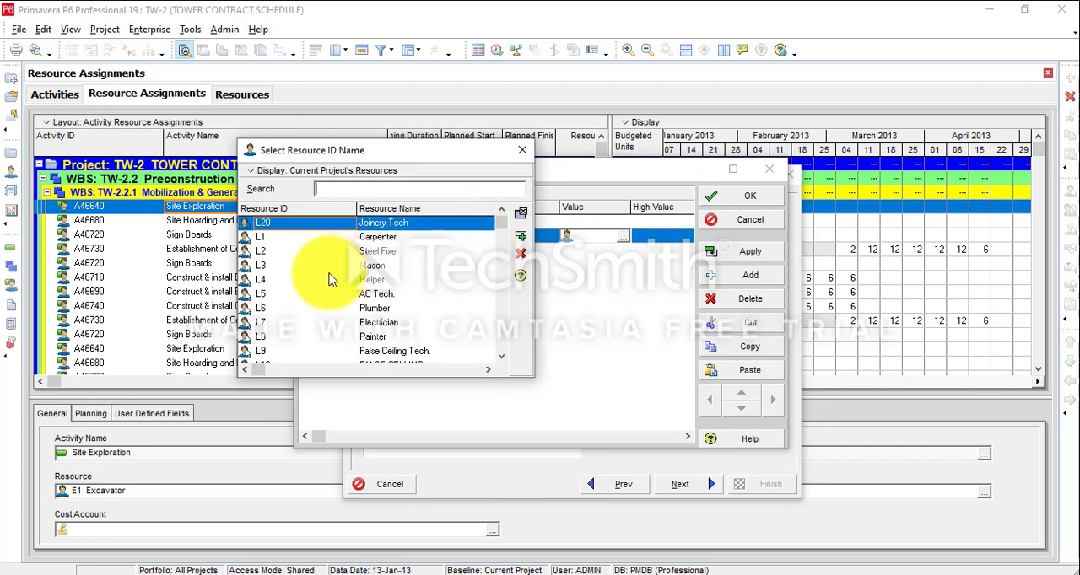
pyautogui.click(309, 238)
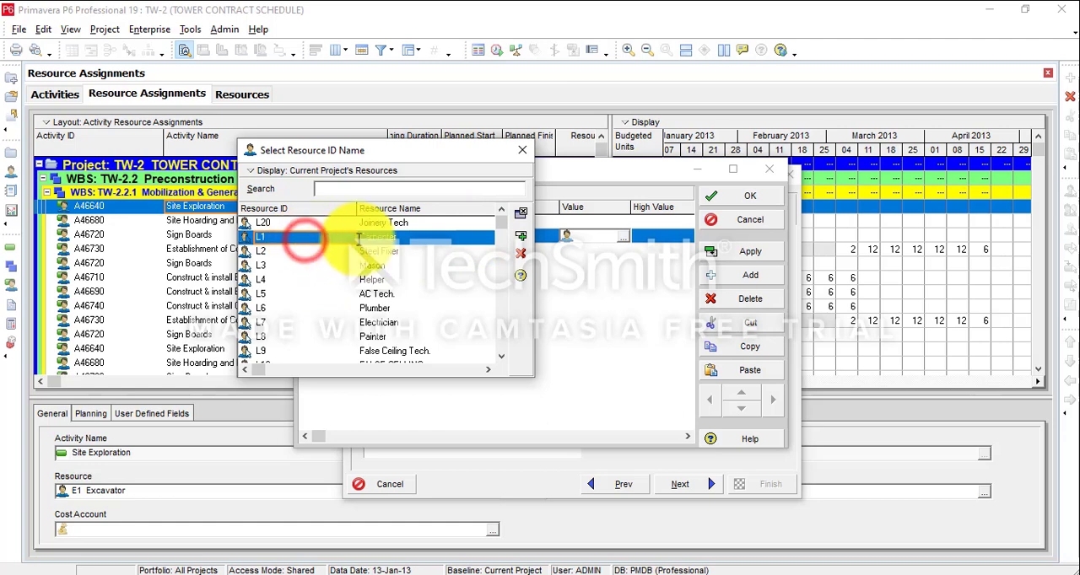
pyautogui.click(522, 239)
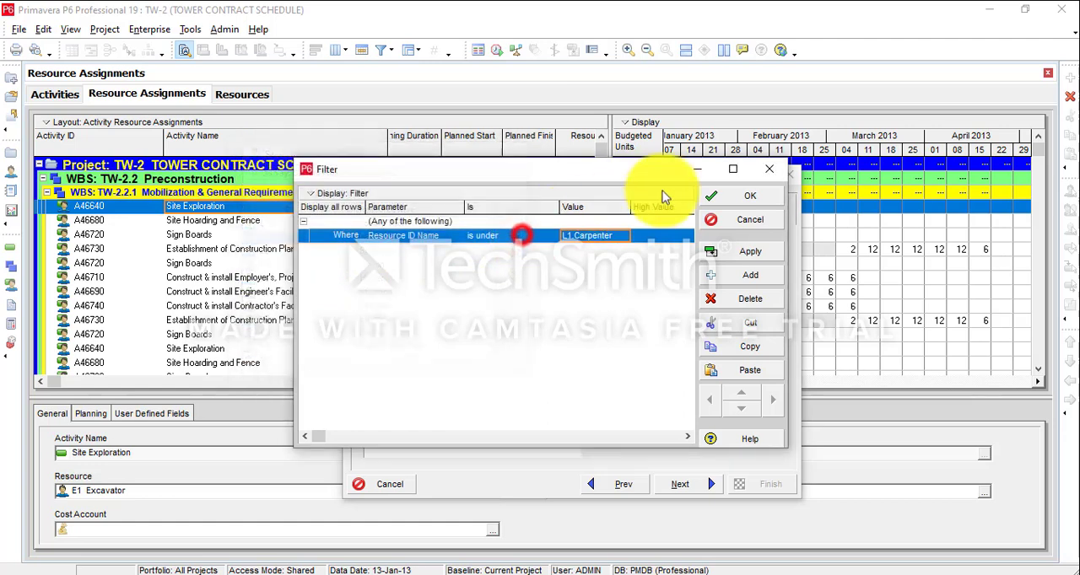
pyautogui.click(748, 199)
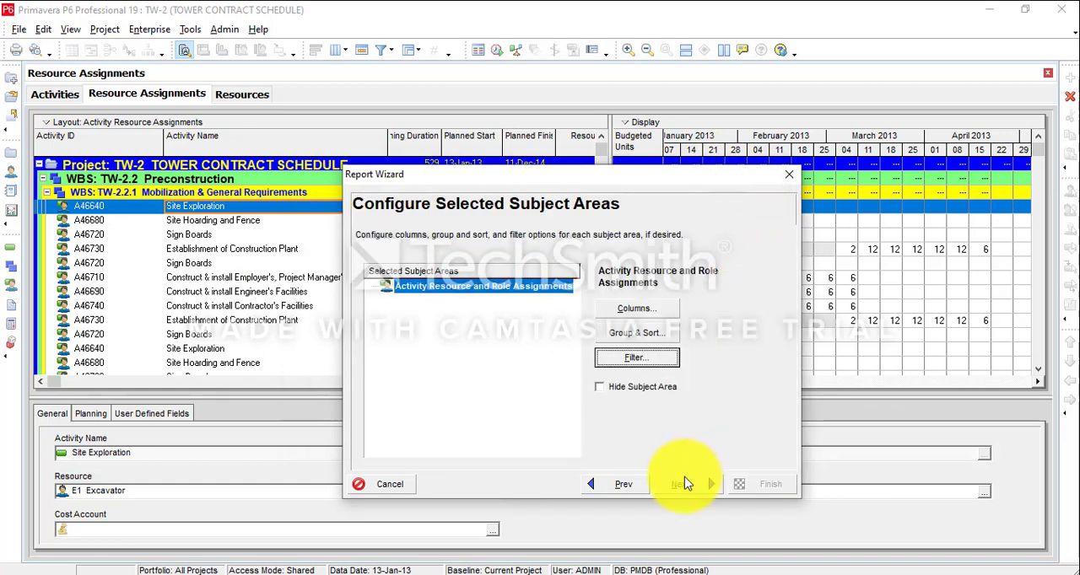
# Continue to the date options and accept the monthly timescale from PS to PF.
pyautogui.click(684, 482)
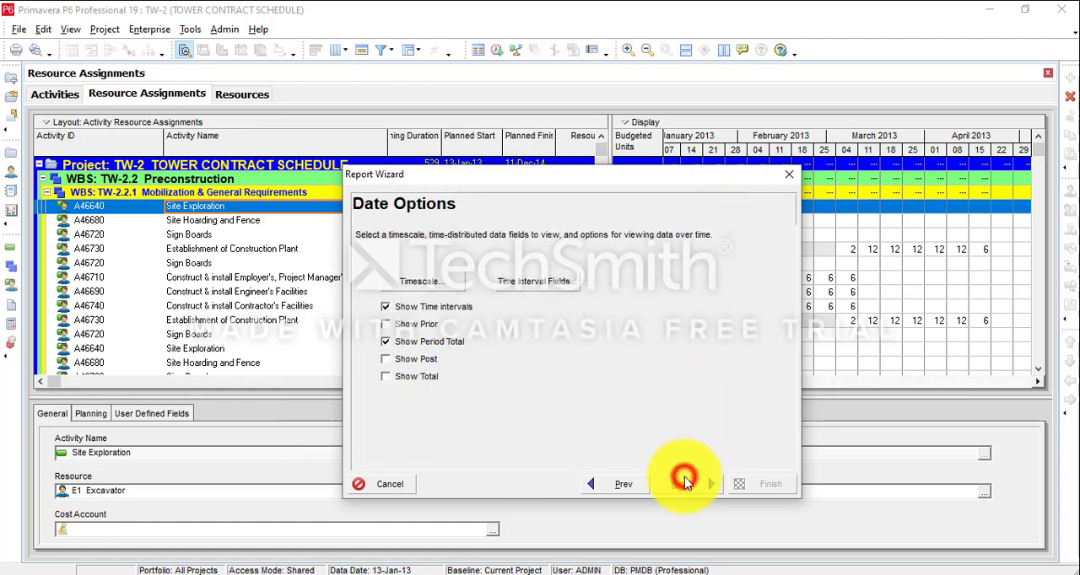
pyautogui.click(424, 284)
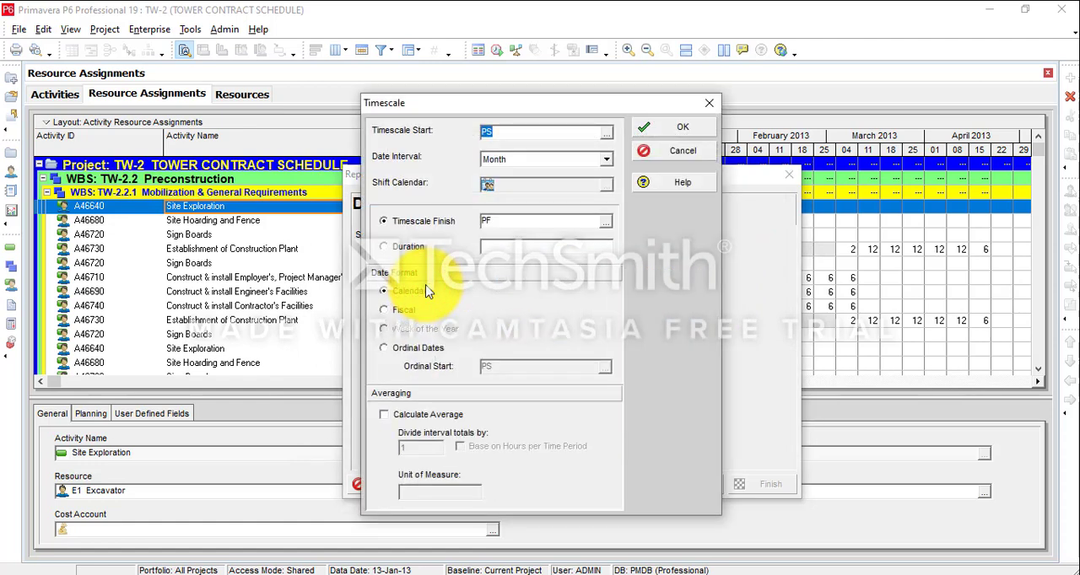
pyautogui.click(662, 126)
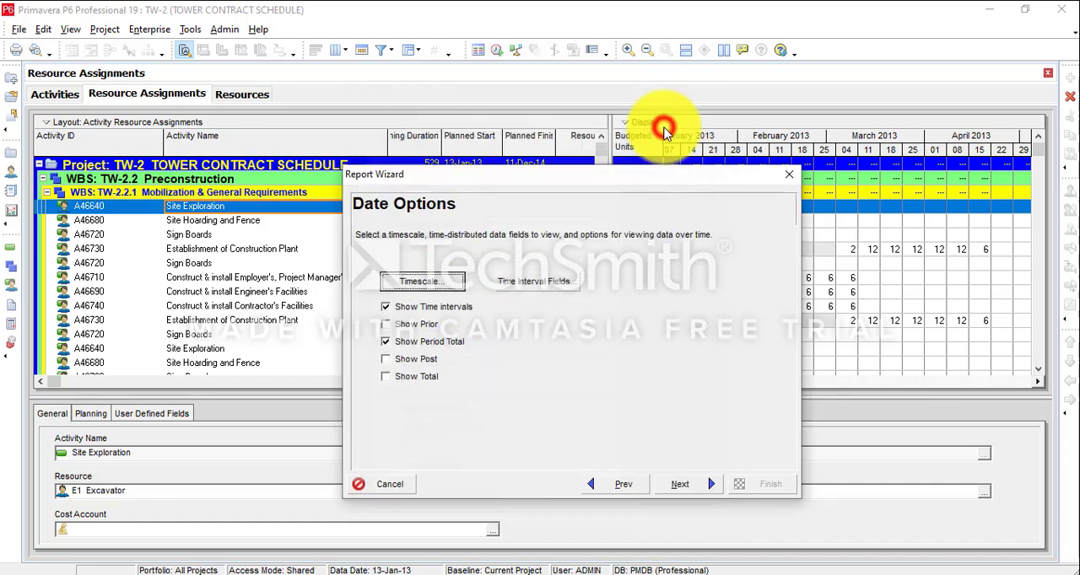
# Replace the Remaining Units time interval field with Cum Remaining Early Units, Cum Remaining Late Units and Cum Actual Units.
pyautogui.click(570, 277)
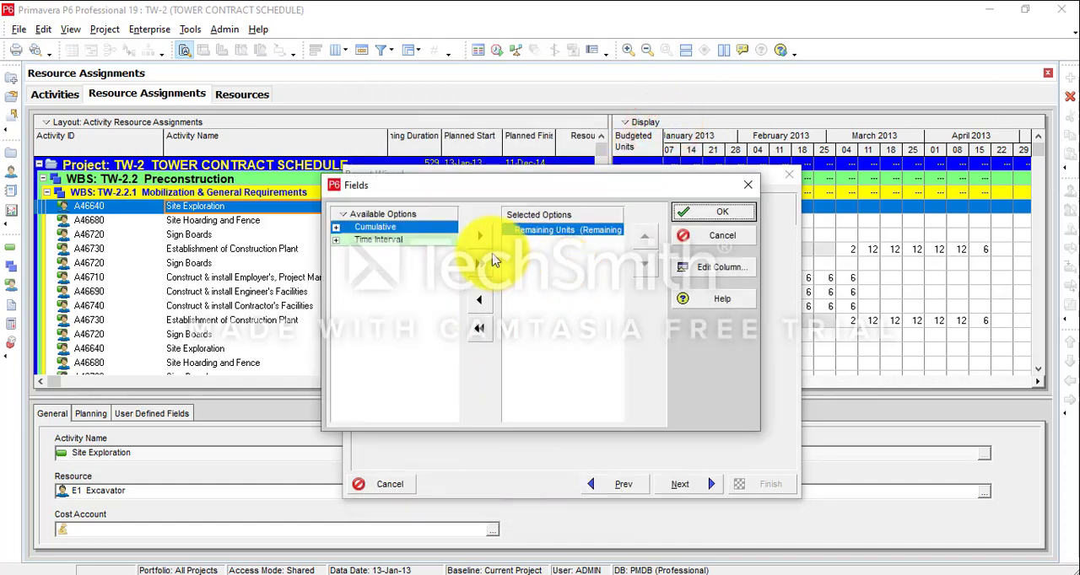
pyautogui.click(479, 300)
pyautogui.click(337, 240)
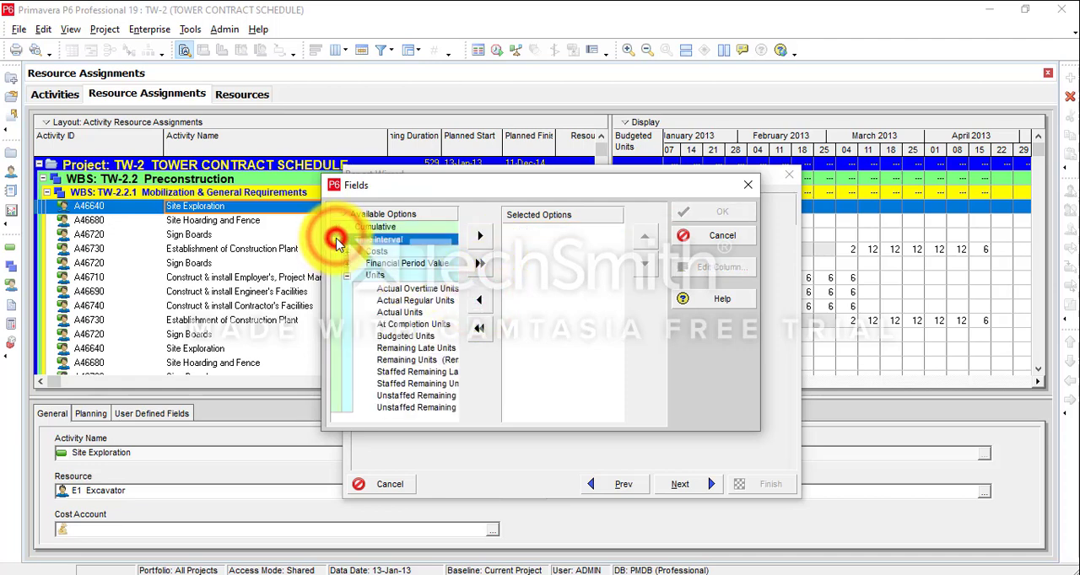
pyautogui.click(337, 240)
pyautogui.click(336, 227)
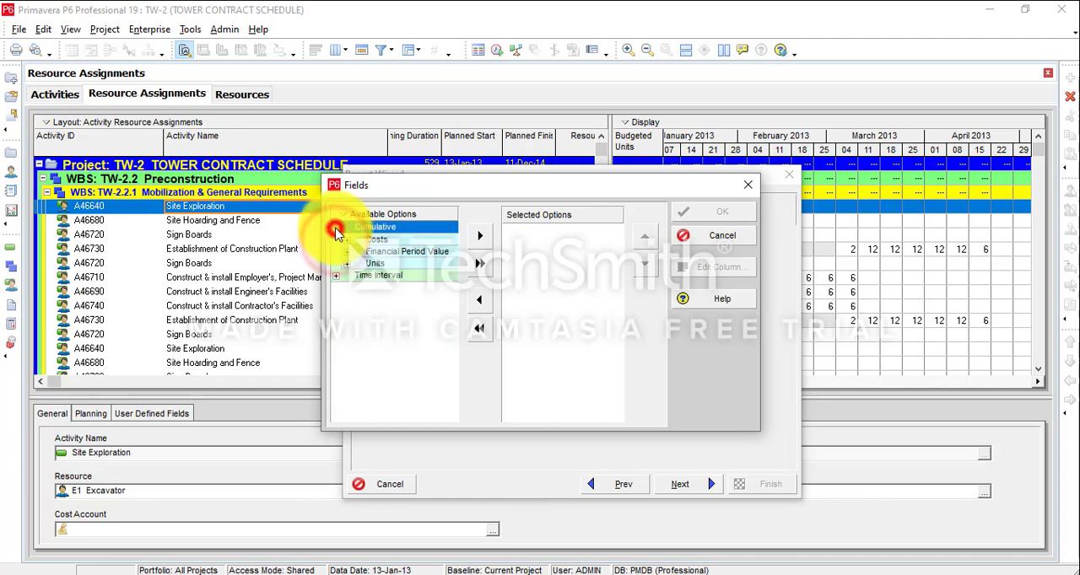
pyautogui.click(346, 265)
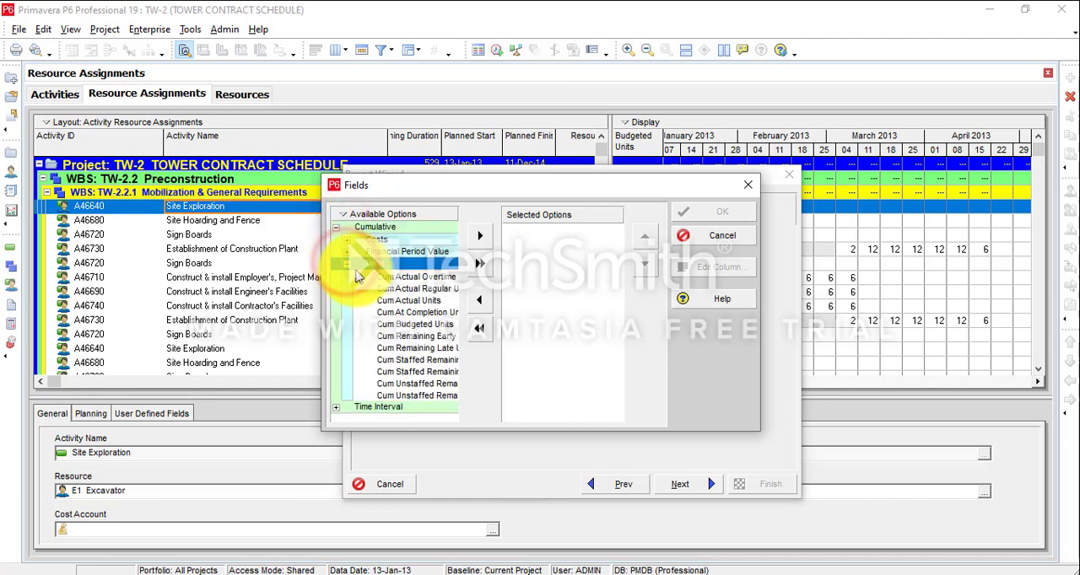
pyautogui.click(426, 337)
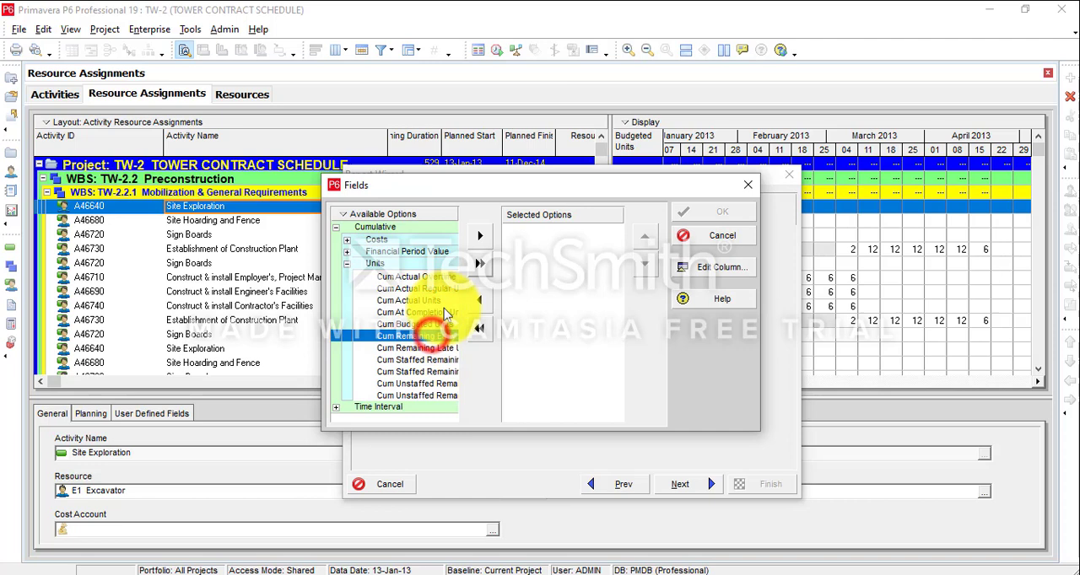
pyautogui.click(479, 236)
pyautogui.click(479, 237)
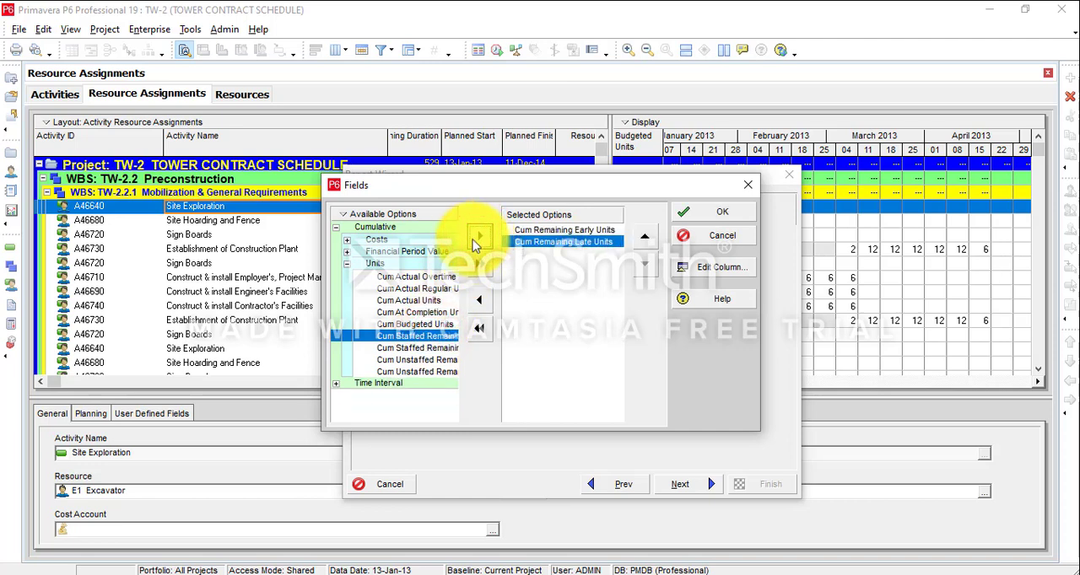
pyautogui.click(418, 300)
pyautogui.click(478, 239)
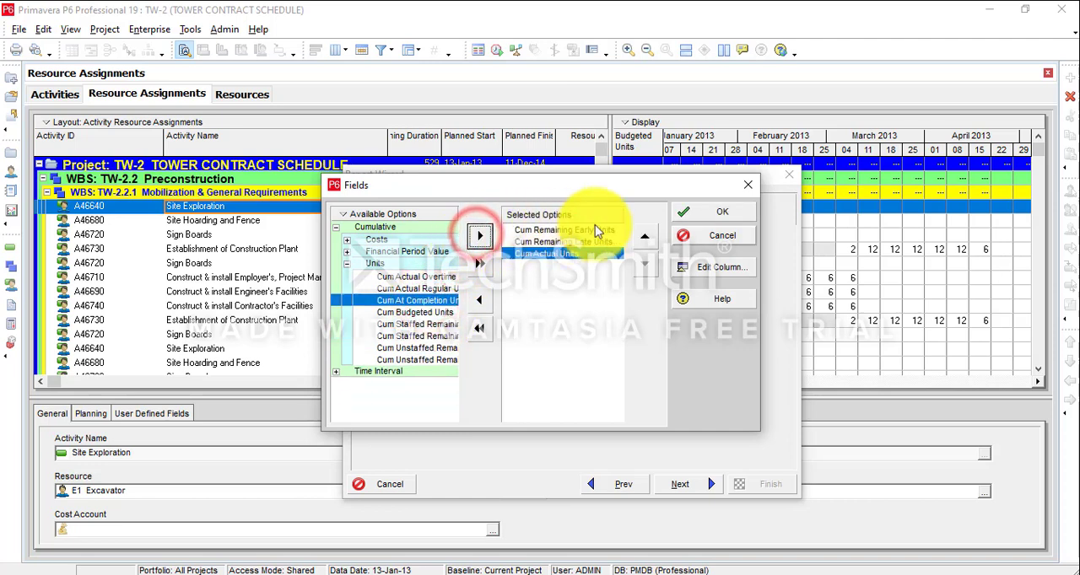
pyautogui.click(730, 216)
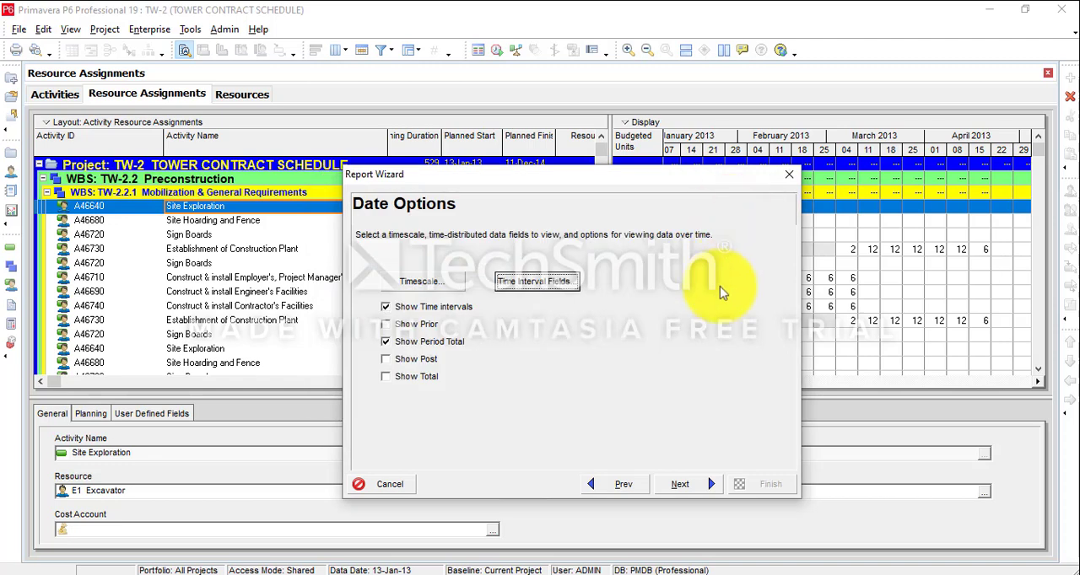
# Keep the default report title and run the report to a delimited text file, overwriting the existing Activity Resource and Role Assignments.csv.
pyautogui.click(690, 481)
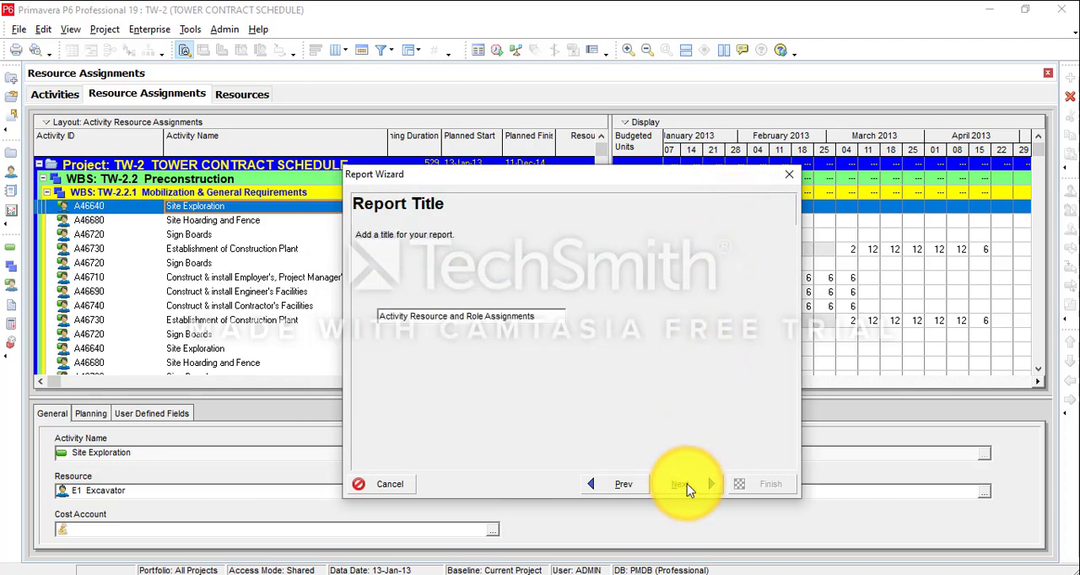
pyautogui.click(687, 481)
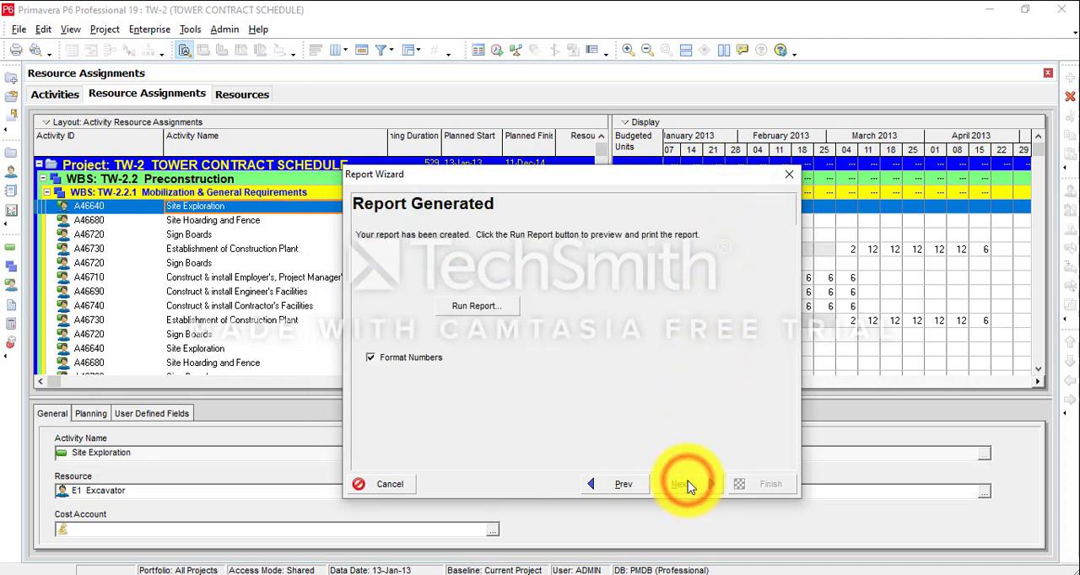
pyautogui.click(472, 305)
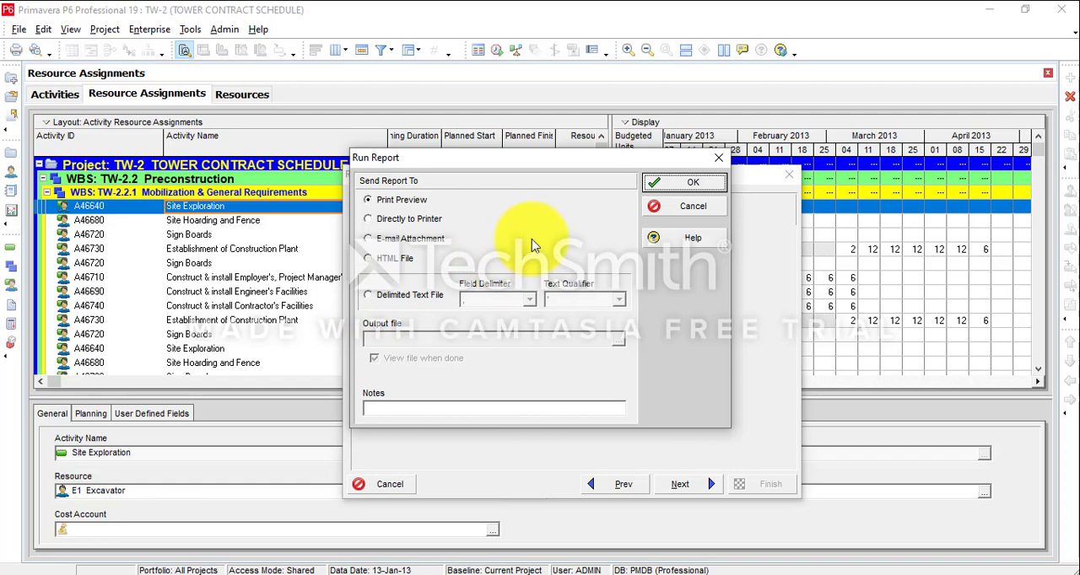
pyautogui.click(382, 300)
pyautogui.click(693, 182)
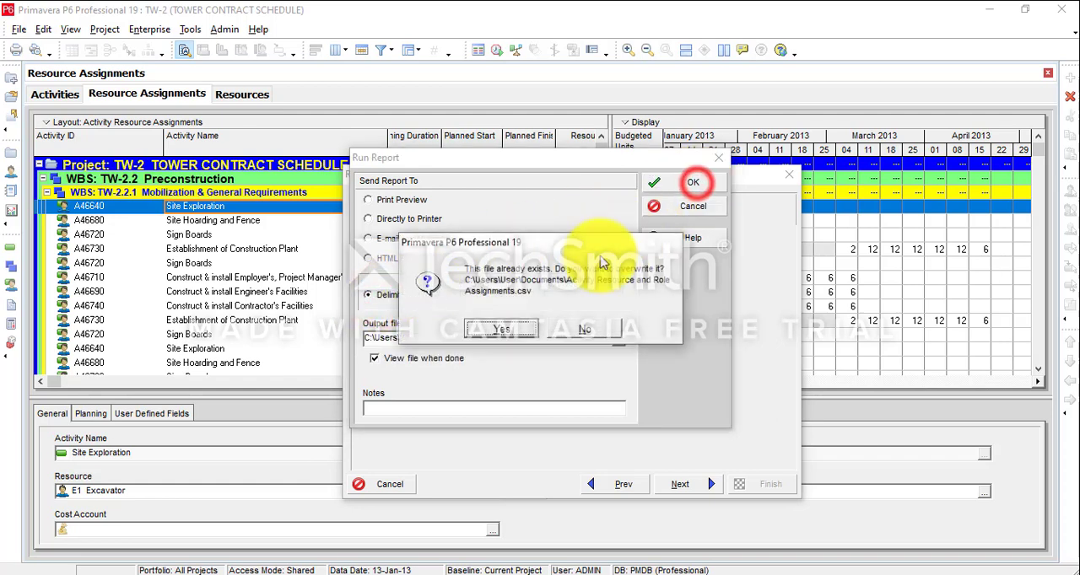
pyautogui.click(504, 329)
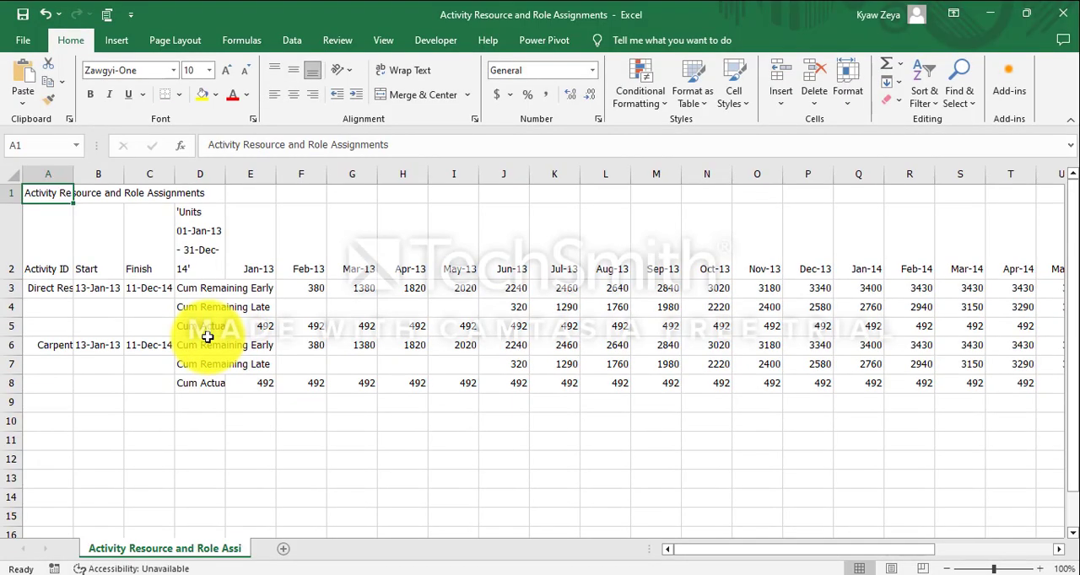
# In the exported report open in Excel, fit column A's width to its contents.
pyautogui.doubleClick(72, 175)
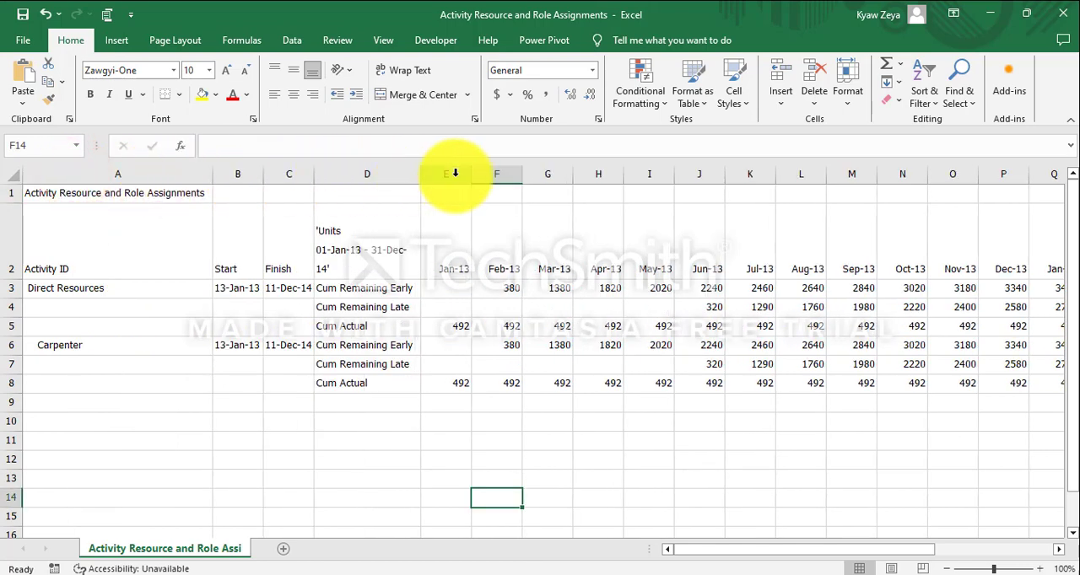
# Insert a column before Jan-13 and extend the month headers back into it as Dec-12.
pyautogui.click(455, 173)
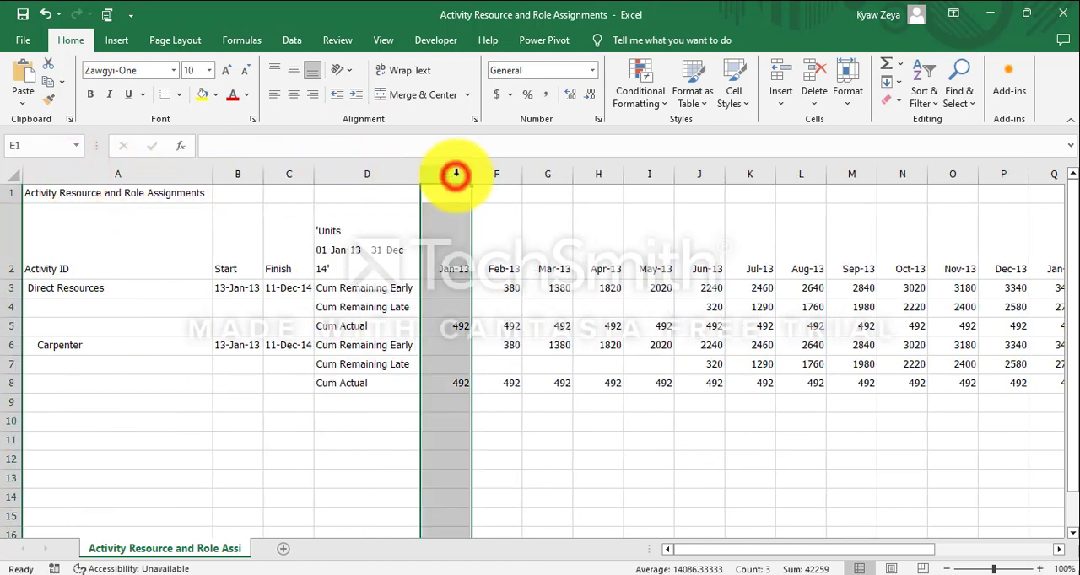
pyautogui.click(776, 77)
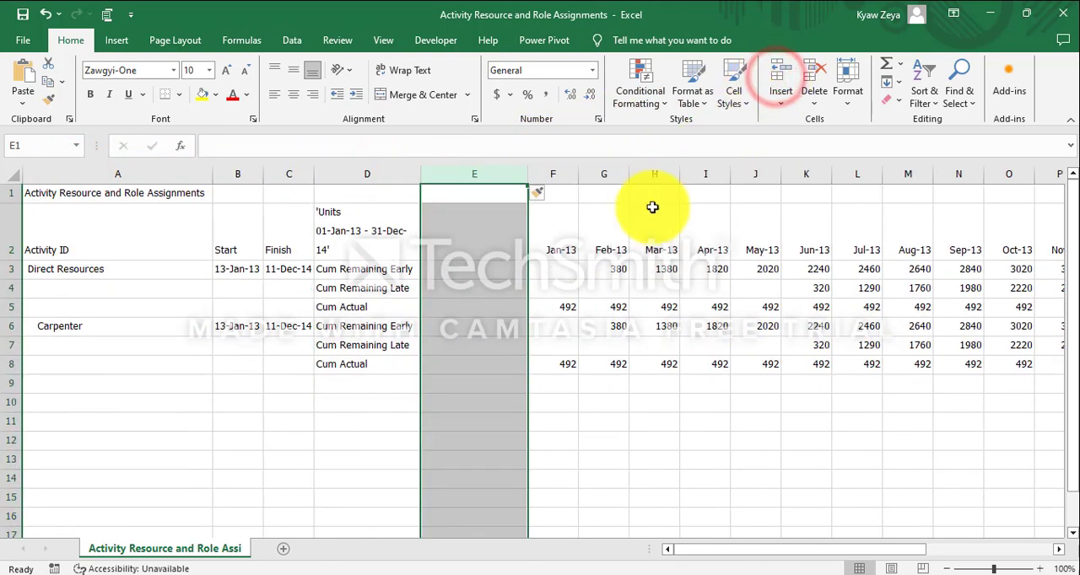
pyautogui.click(613, 249)
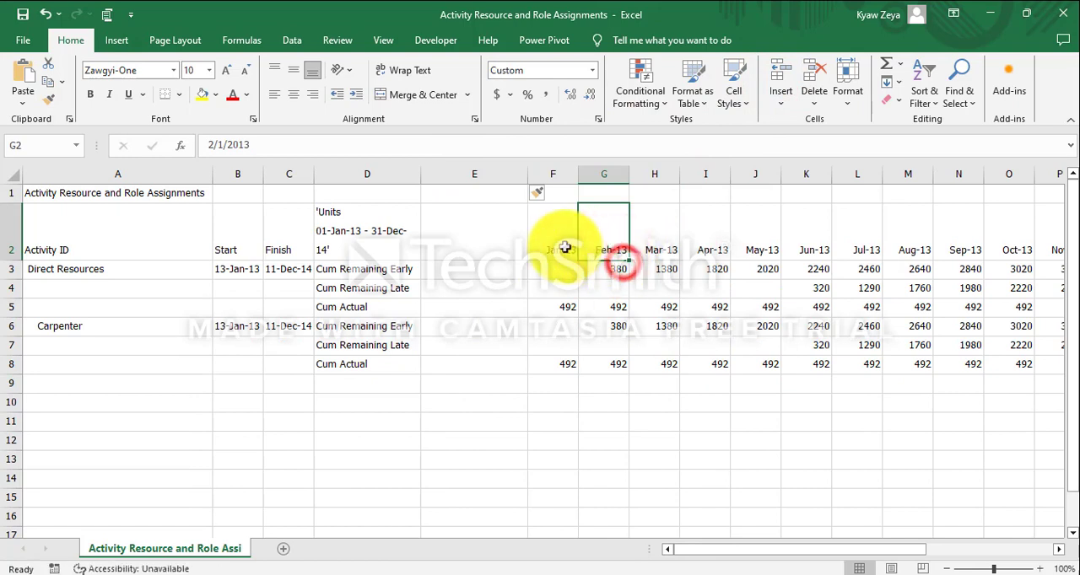
pyautogui.moveTo(557, 245); pyautogui.dragTo(488, 277)
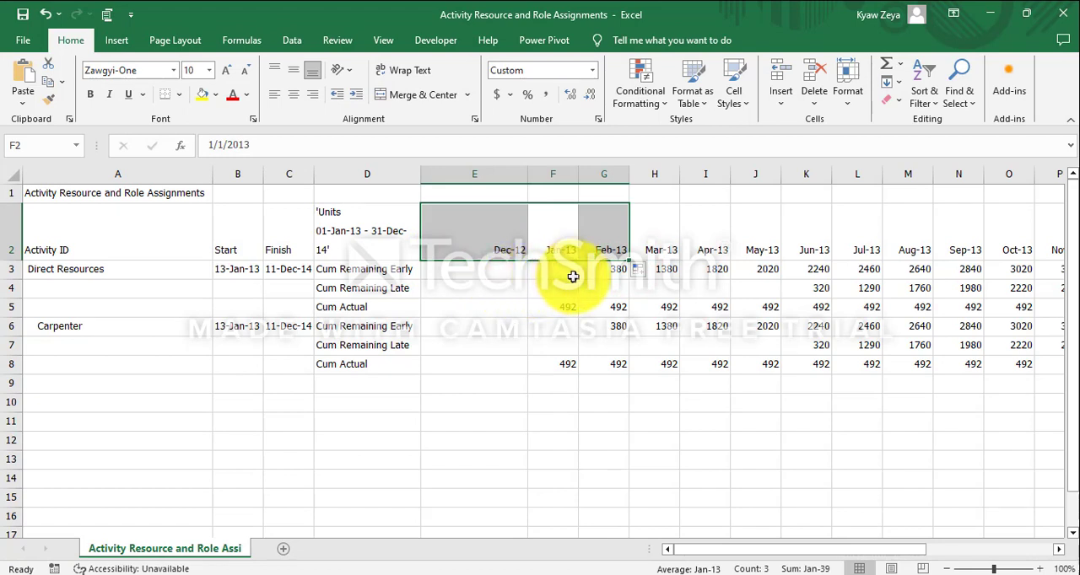
# Enter 0 in E3 under Dec-12 and fill it down through row 8.
pyautogui.click(477, 269)
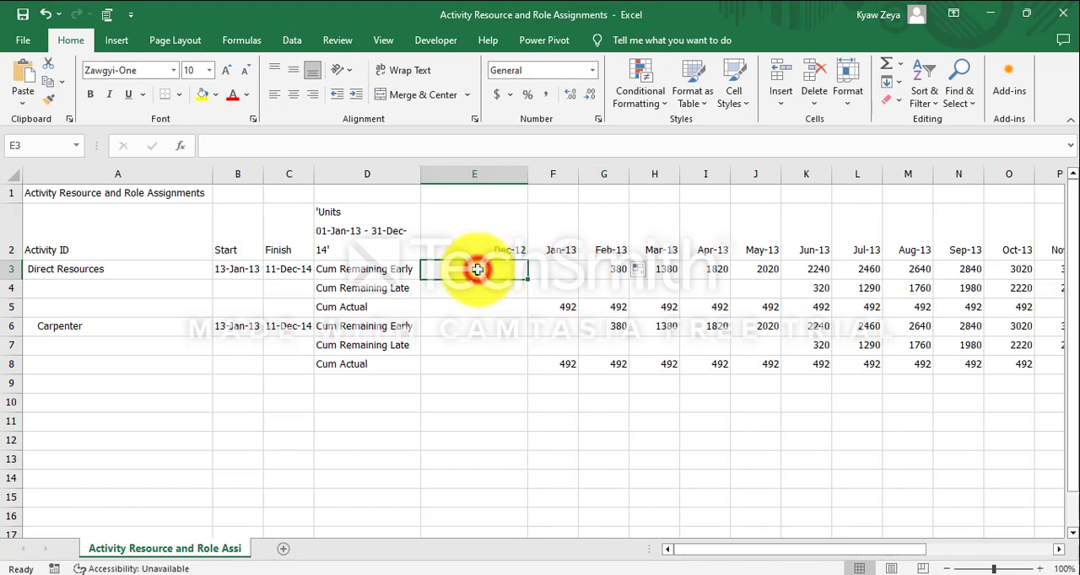
pyautogui.write('0')
pyautogui.click(485, 313)
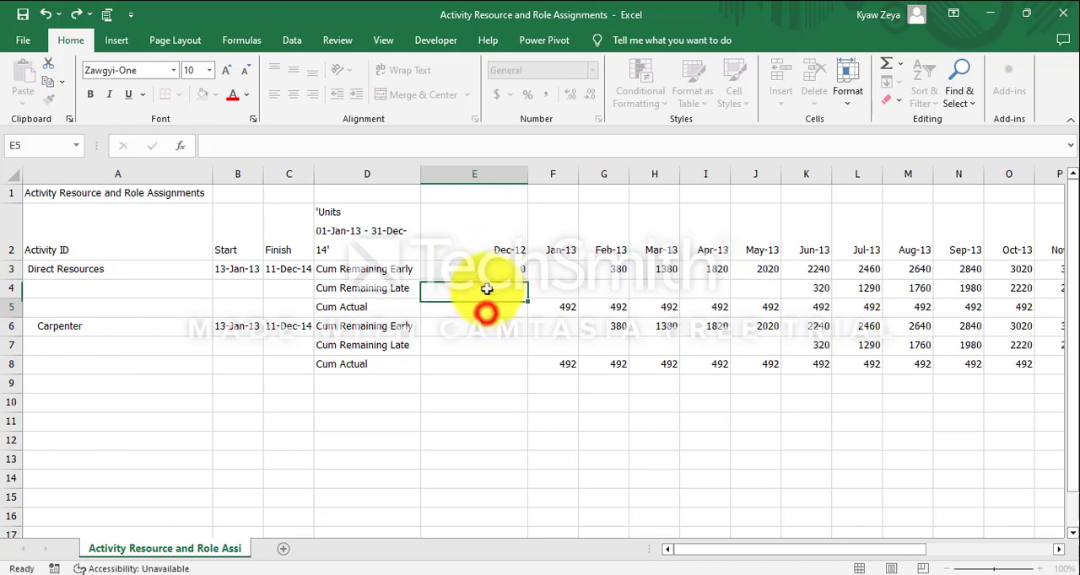
pyautogui.click(497, 270)
pyautogui.moveTo(525, 280); pyautogui.dragTo(521, 366)
# Fill the zeros across the blank Cum Remaining Early cells to Jan-13 and the blank Cum Remaining Late cells to May-13.
pyautogui.click(510, 287)
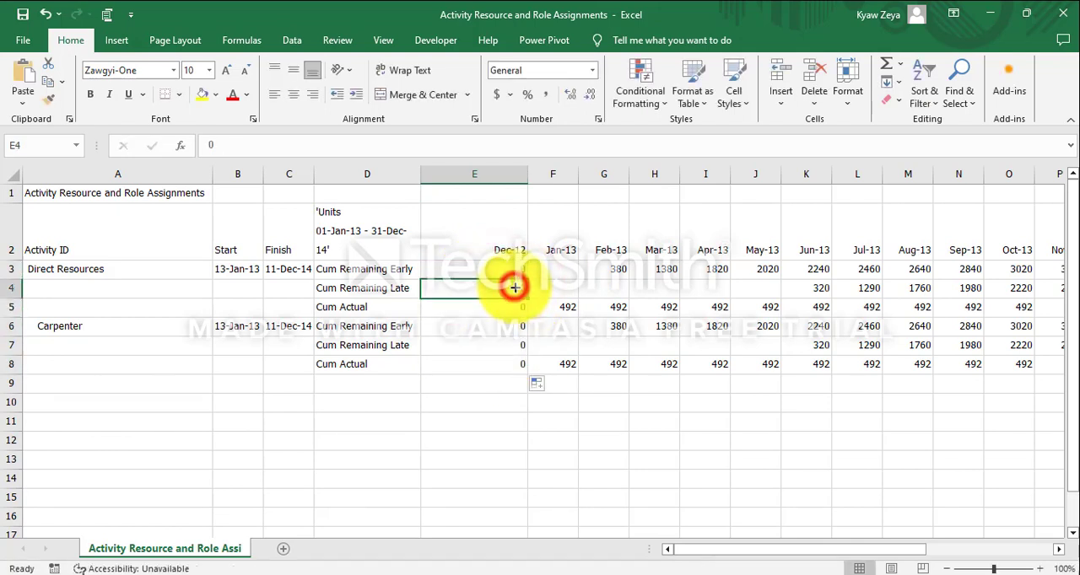
pyautogui.moveTo(527, 296); pyautogui.dragTo(780, 308)
pyautogui.click(519, 331)
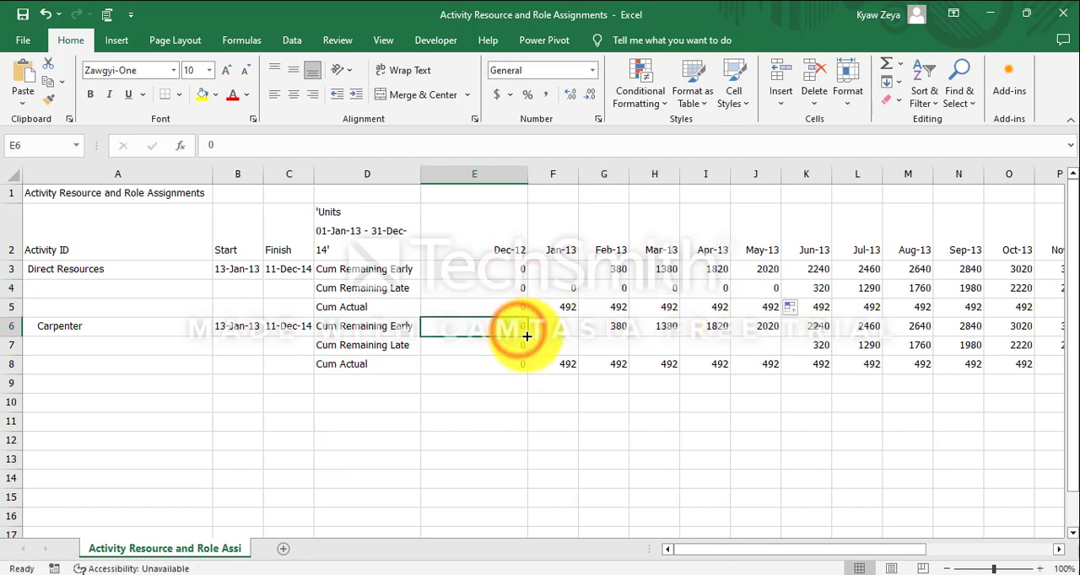
pyautogui.moveTo(519, 331); pyautogui.dragTo(764, 347)
pyautogui.click(522, 346)
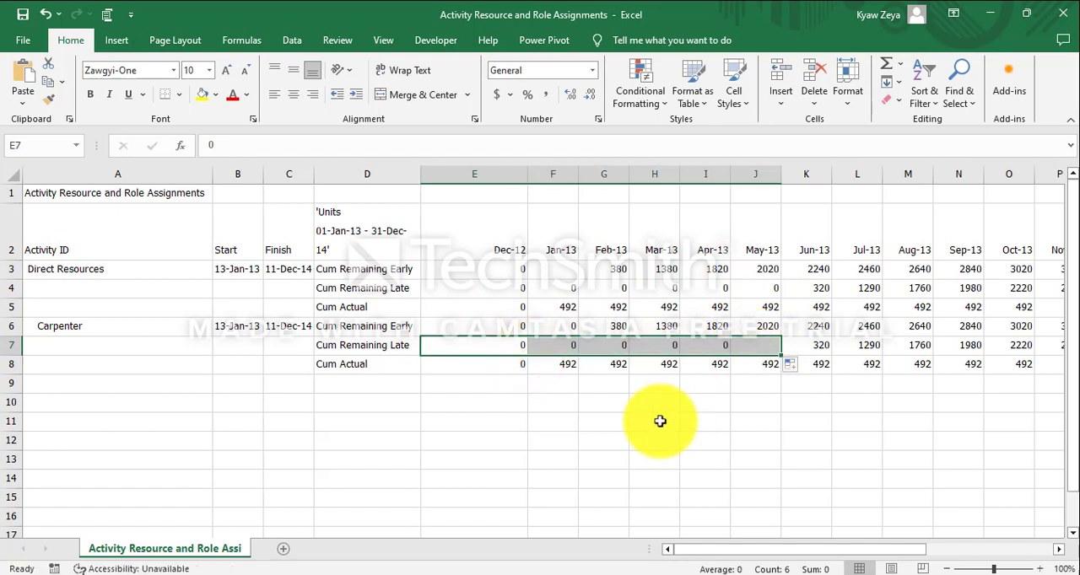
pyautogui.click(655, 425)
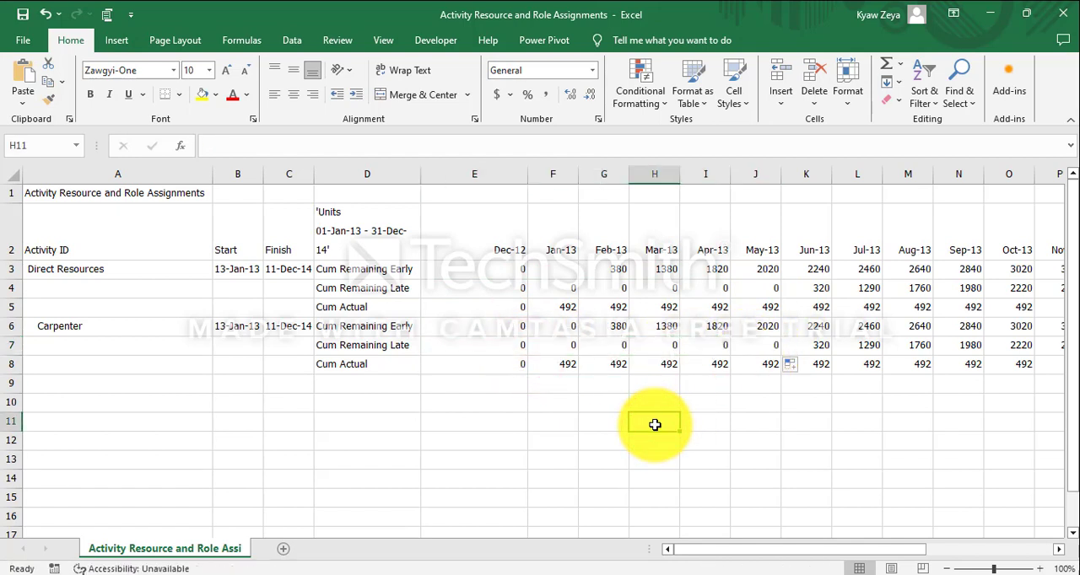
# Insert a 2-D line chart from the Carpenter rows, range D6:AD8.
pyautogui.moveTo(367, 329); pyautogui.dragTo(954, 356)
pyautogui.click(121, 42)
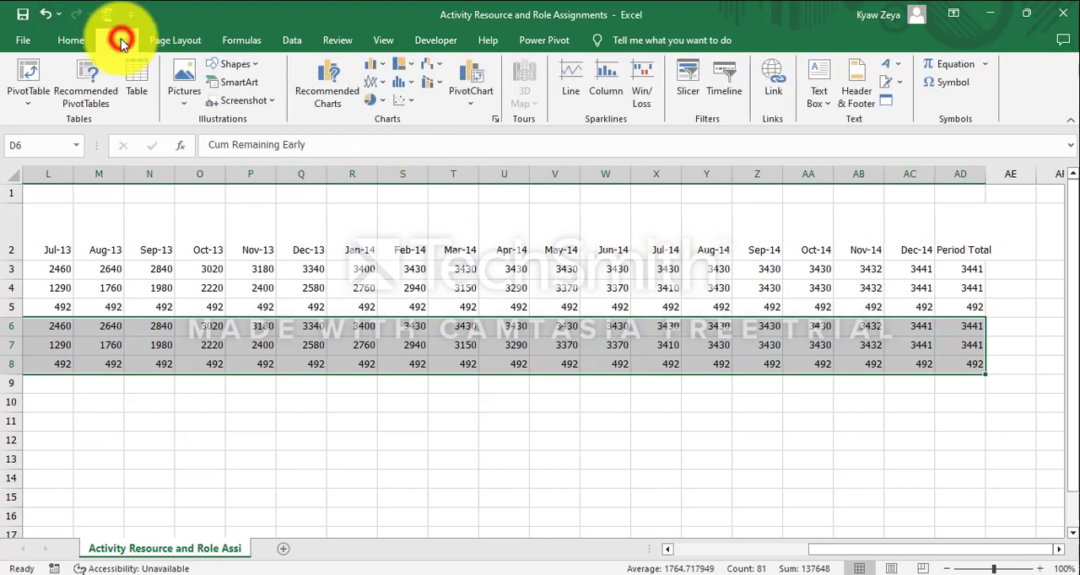
pyautogui.click(388, 89)
pyautogui.click(386, 133)
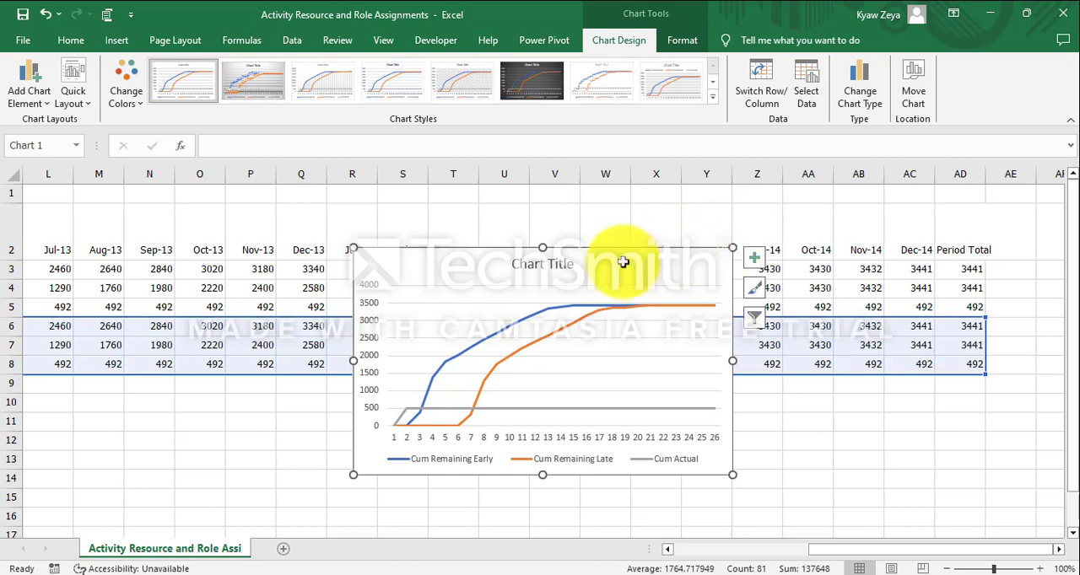
pyautogui.rightClick(574, 269)
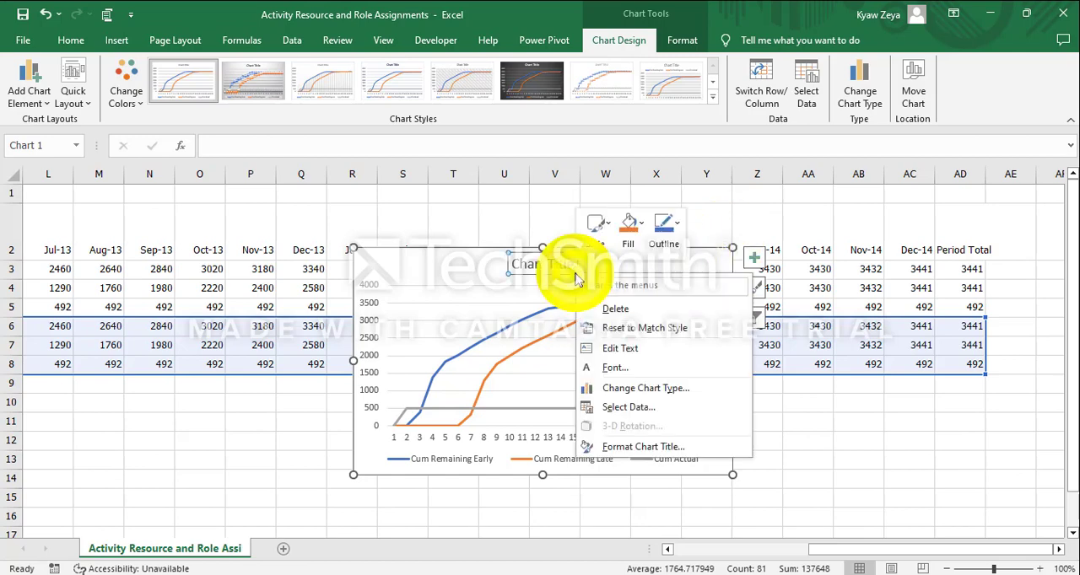
pyautogui.click(723, 506)
# Deselect the chart and hide the worksheet gridlines.
pyautogui.click(807, 463)
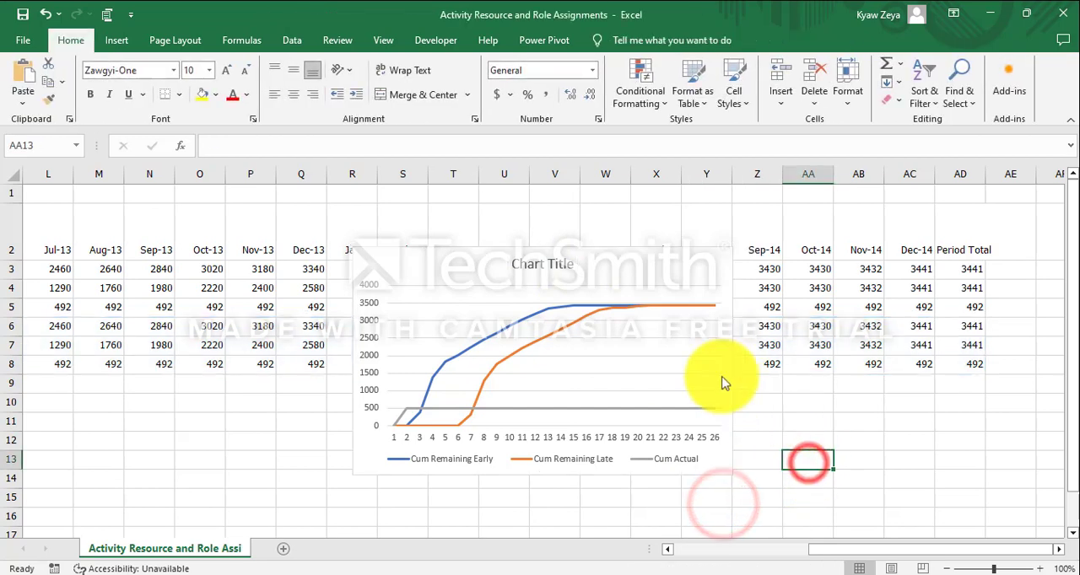
pyautogui.click(381, 39)
pyautogui.click(183, 82)
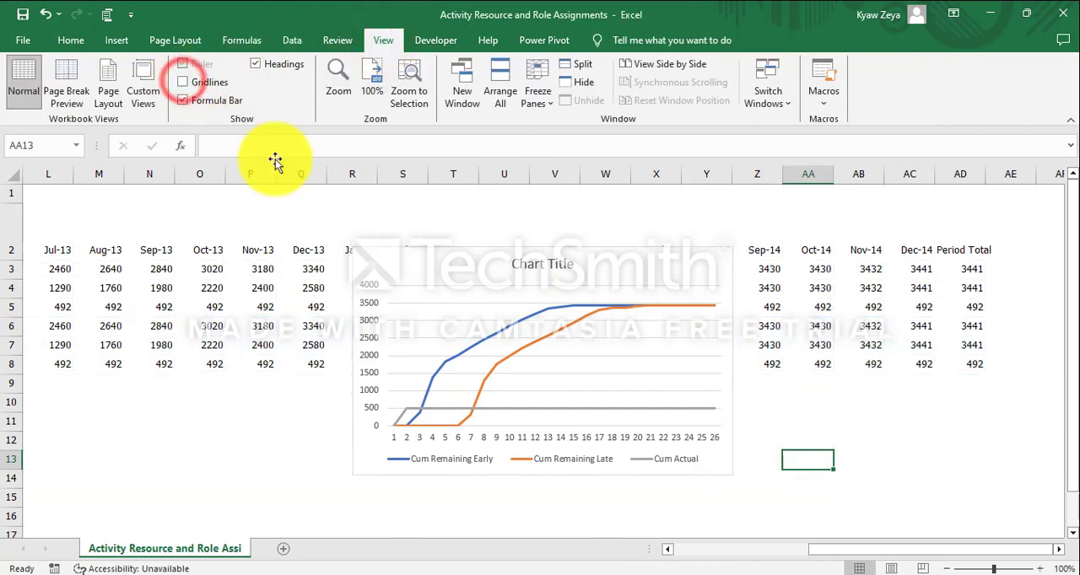
# Relocate the line chart below the data by cutting it and pasting it at cell A9.
pyautogui.click(415, 268)
pyautogui.moveTo(420, 249); pyautogui.dragTo(150, 410)
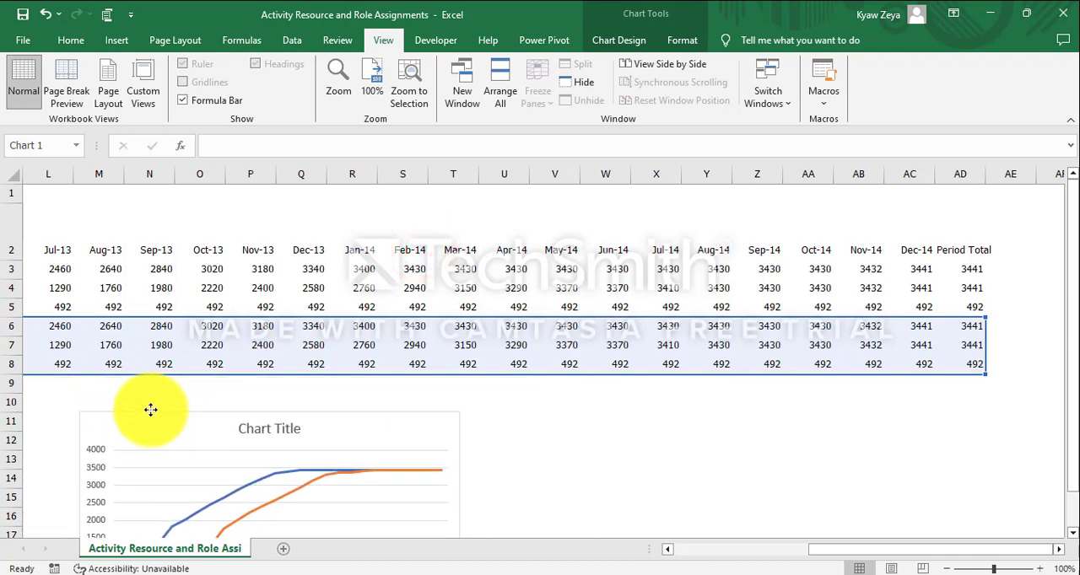
pyautogui.rightClick(223, 440)
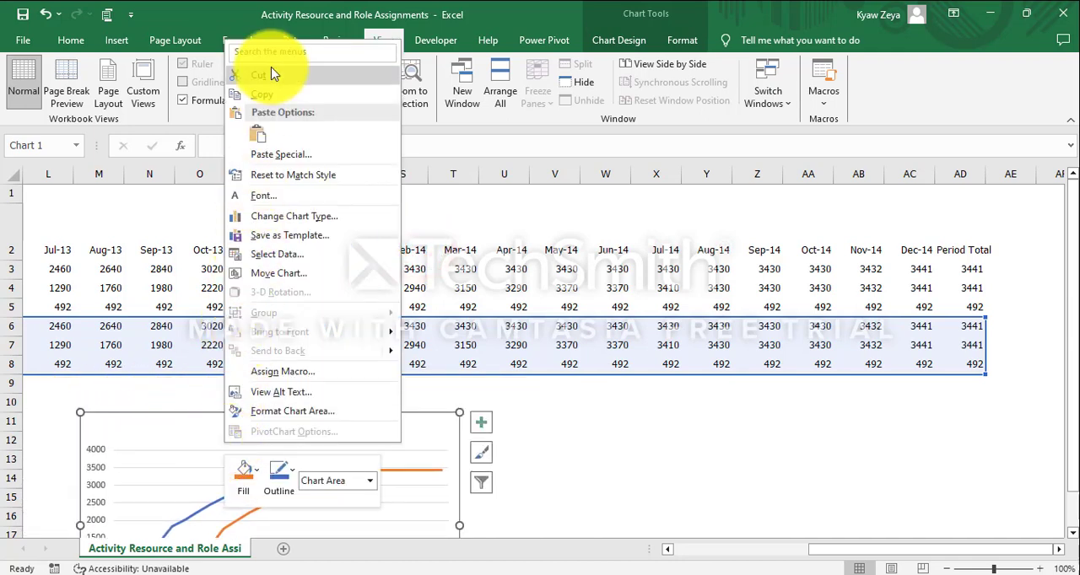
pyautogui.click(269, 74)
pyautogui.click(837, 550)
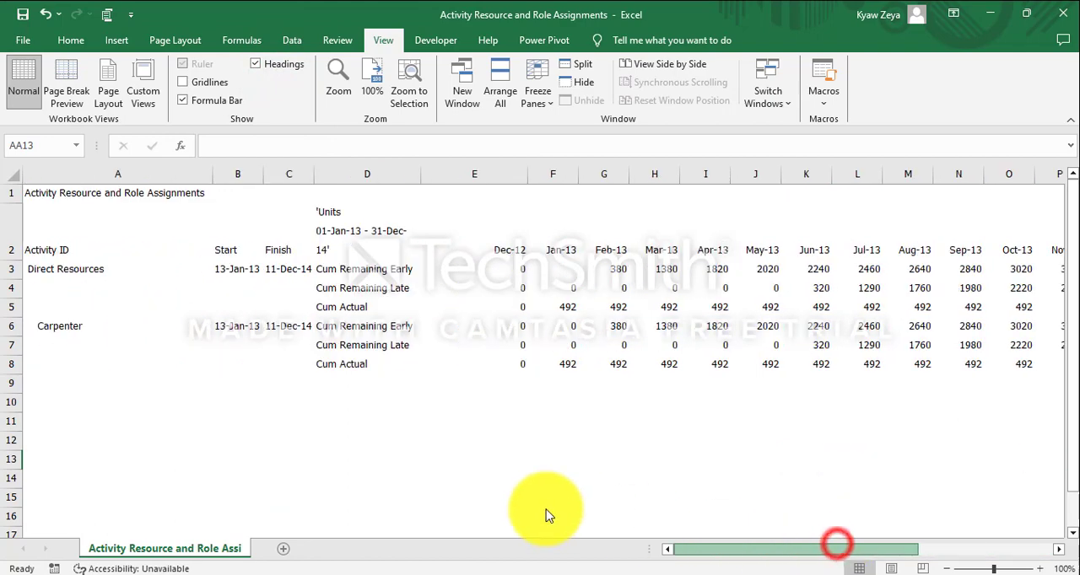
pyautogui.click(105, 381)
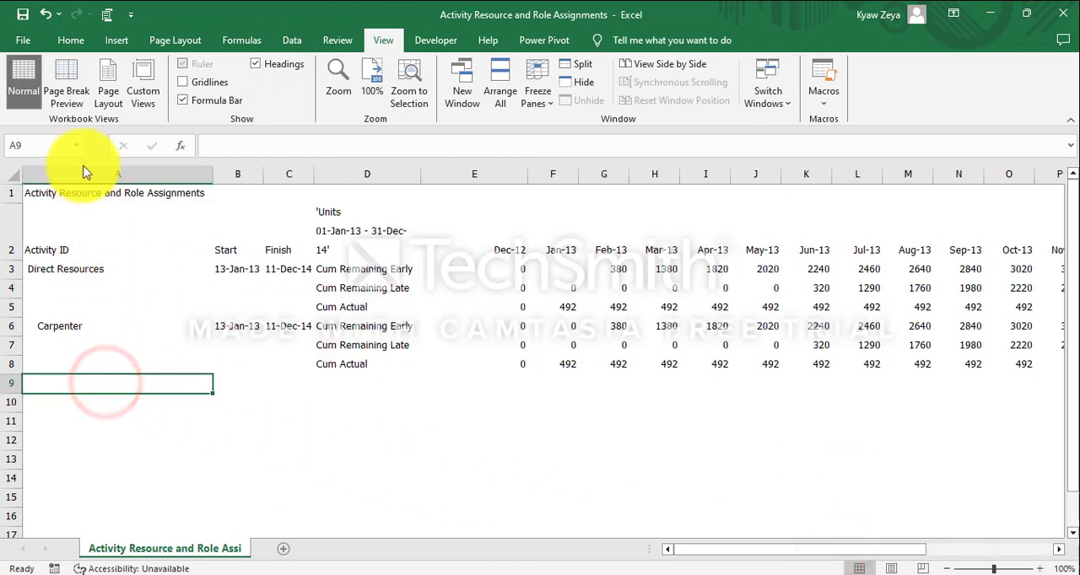
pyautogui.click(71, 40)
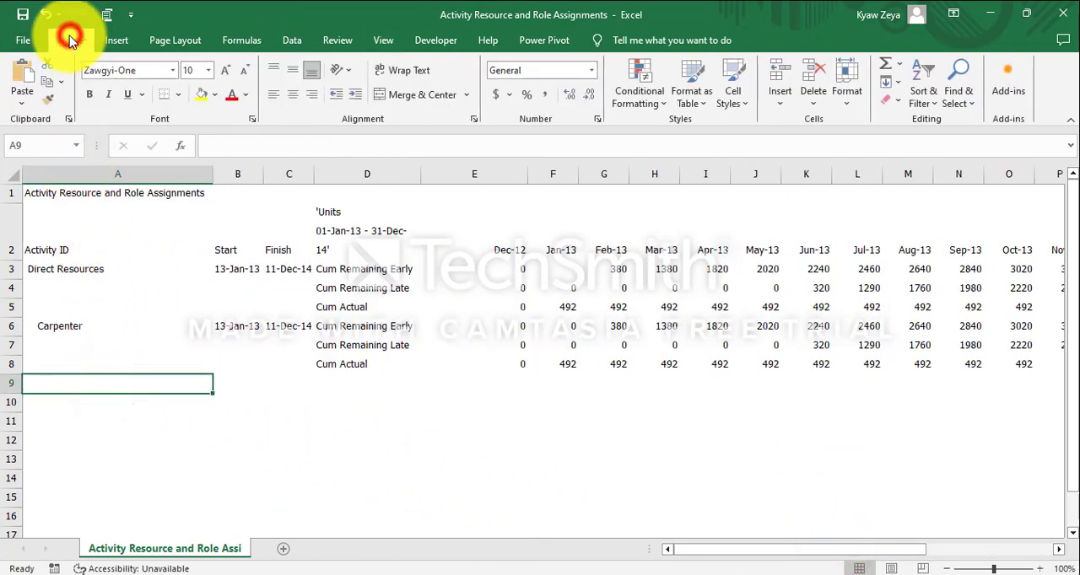
pyautogui.click(25, 74)
# Enlarge the chart so it spans about columns A to L and reaches down to about row 28.
pyautogui.scroll(-4, 784, 304)
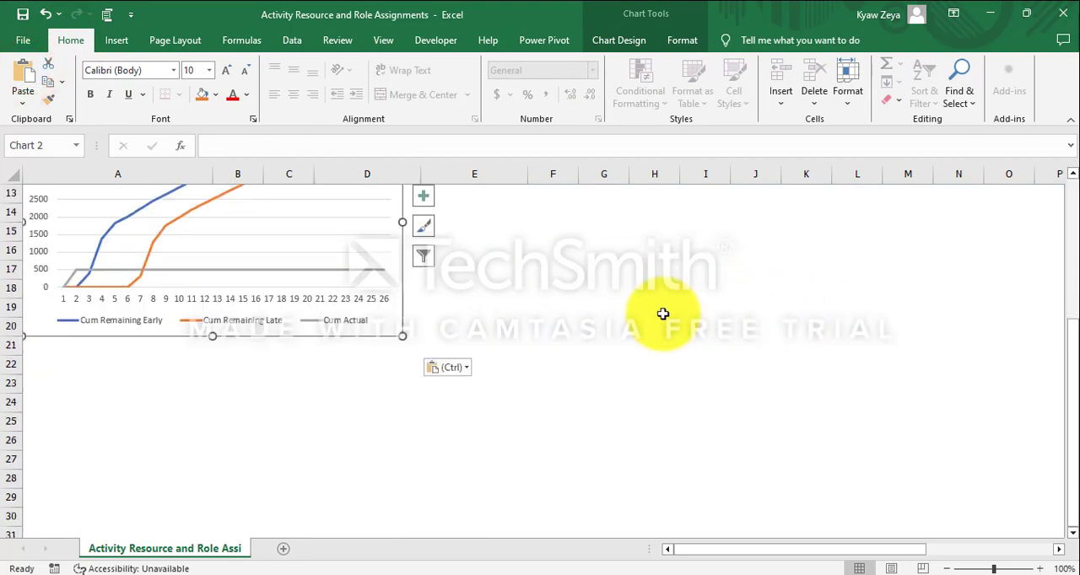
pyautogui.moveTo(403, 336); pyautogui.dragTo(894, 477)
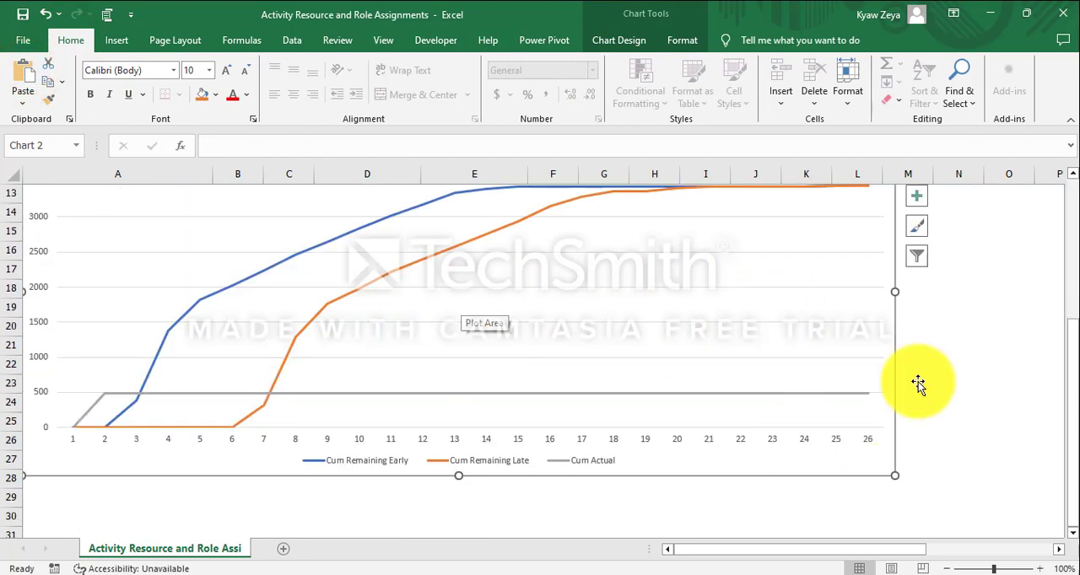
pyautogui.scroll(4, 917, 381)
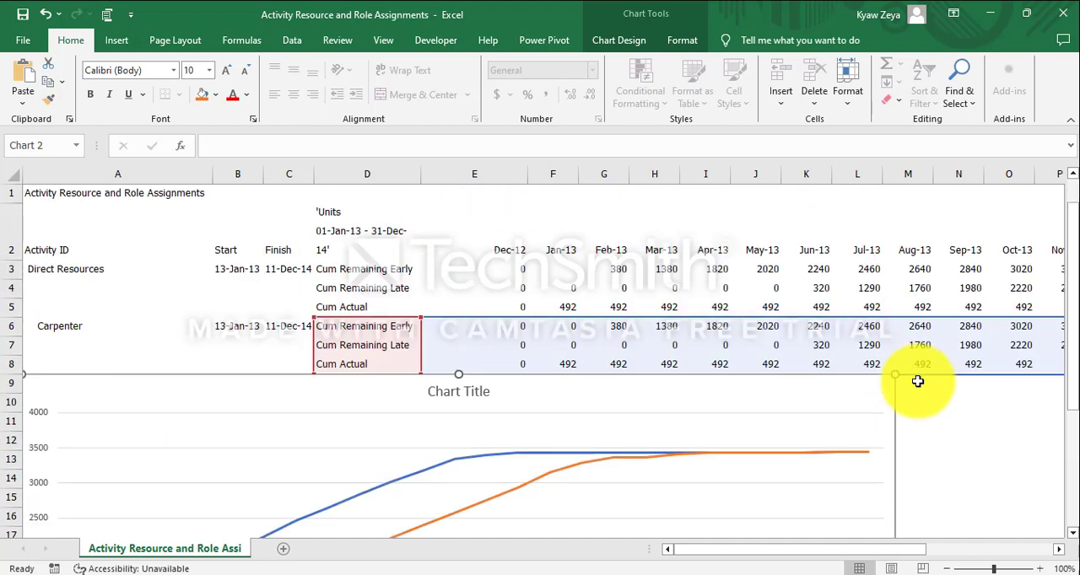
# Set the chart's horizontal axis labels to the month headers in E2:AC2, Dec-12 to Dec-14.
pyautogui.rightClick(404, 435)
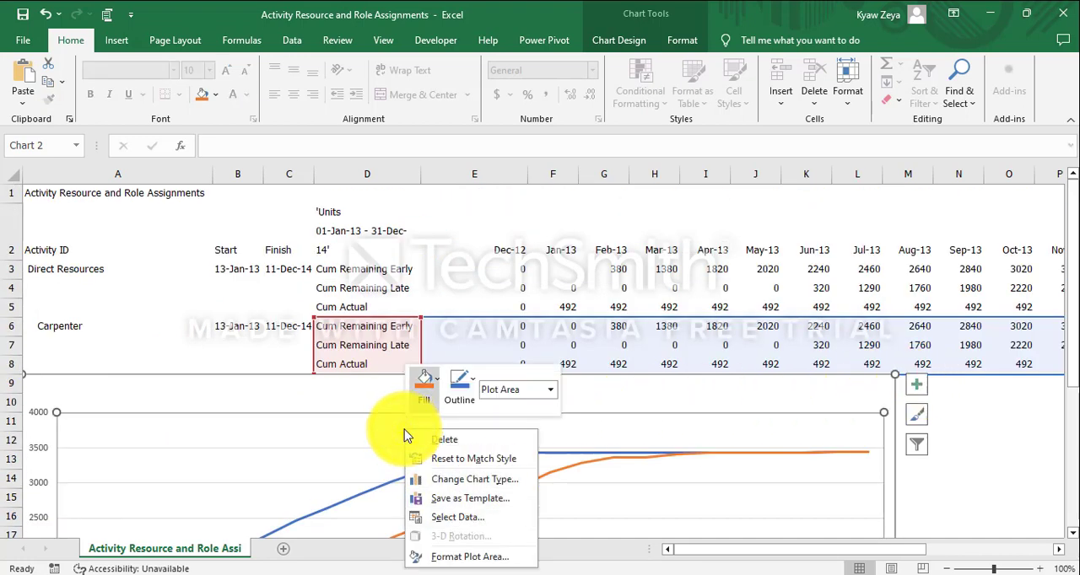
pyautogui.click(466, 519)
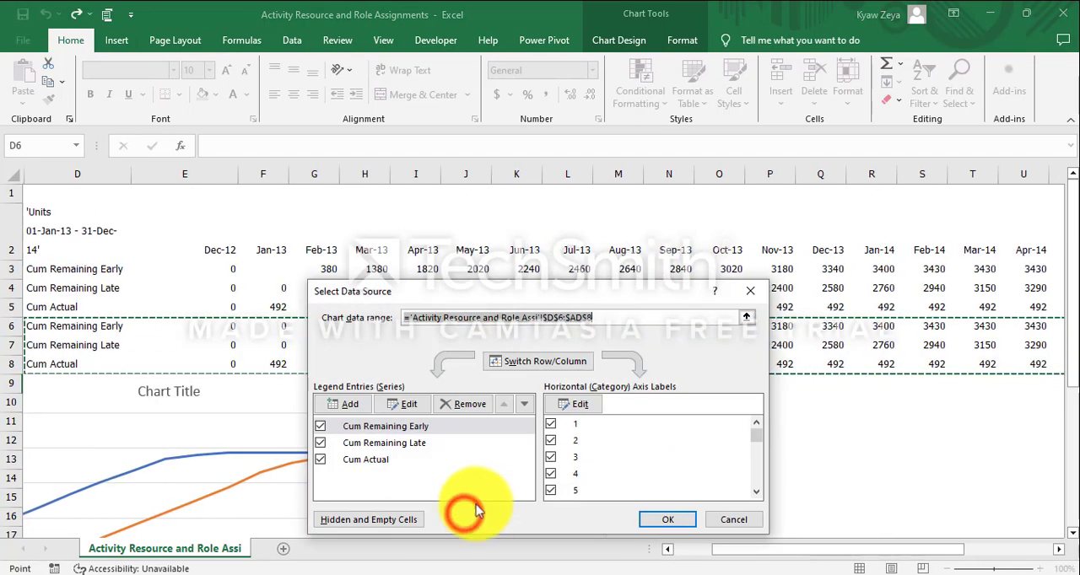
pyautogui.click(569, 402)
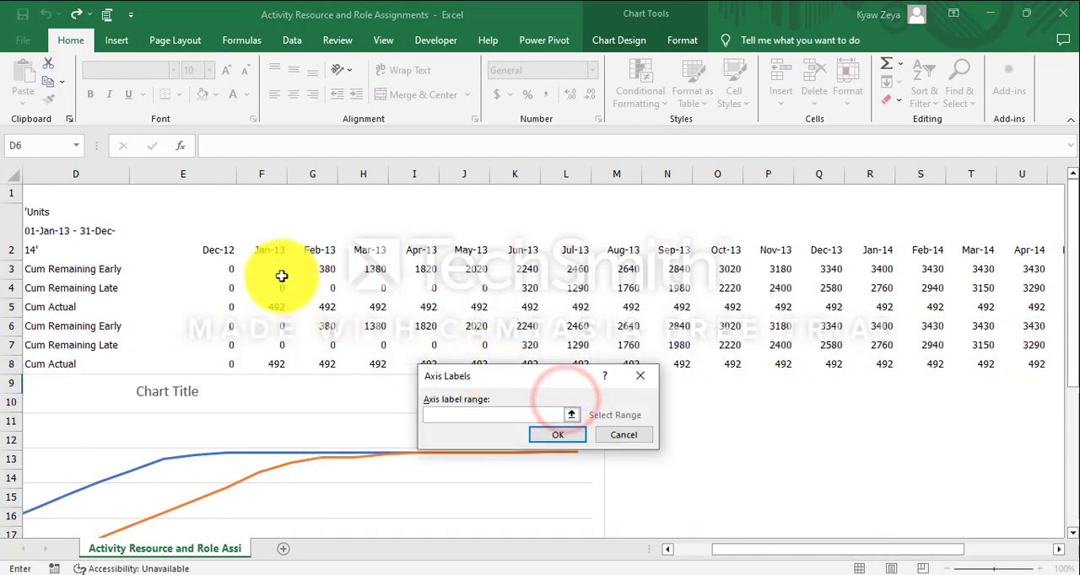
pyautogui.moveTo(214, 248); pyautogui.dragTo(916, 241)
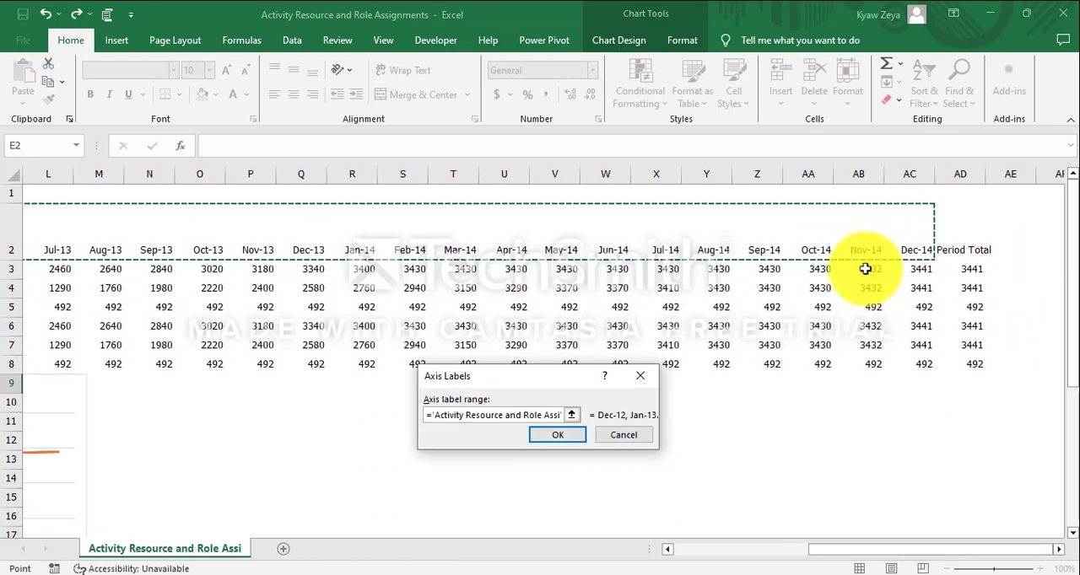
pyautogui.click(558, 436)
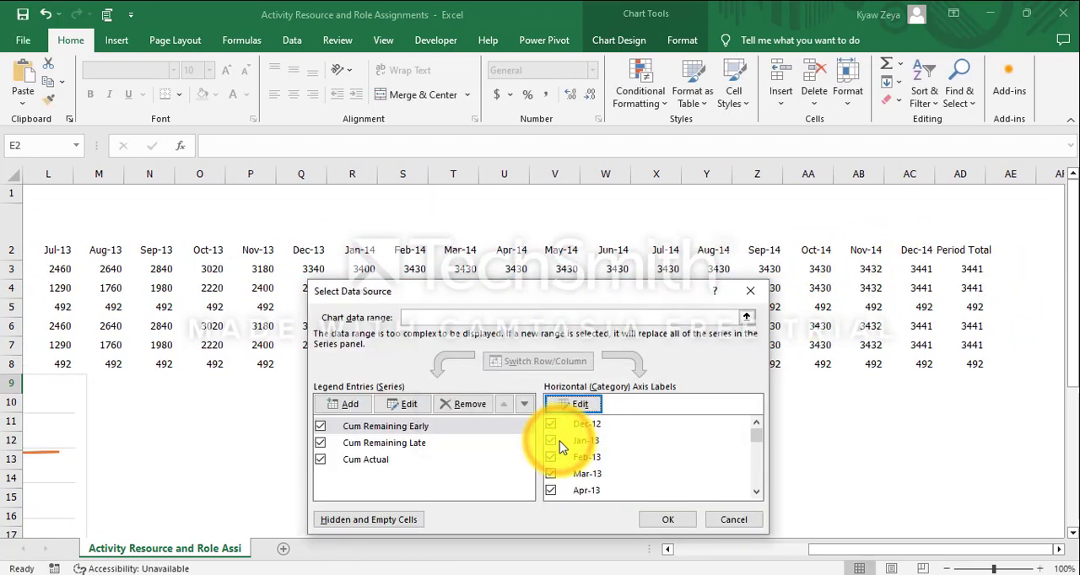
pyautogui.click(667, 519)
# Rotate the text of the chart's horizontal axis month labels upward.
pyautogui.scroll(-3, 726, 496)
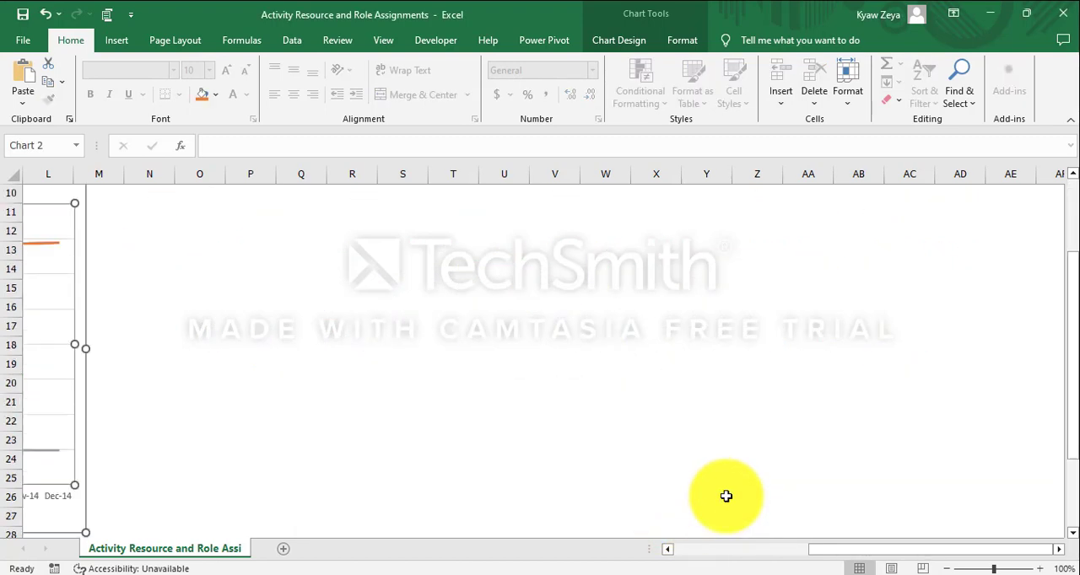
pyautogui.scroll(-17, 725, 496)
pyautogui.scroll(9, 726, 496)
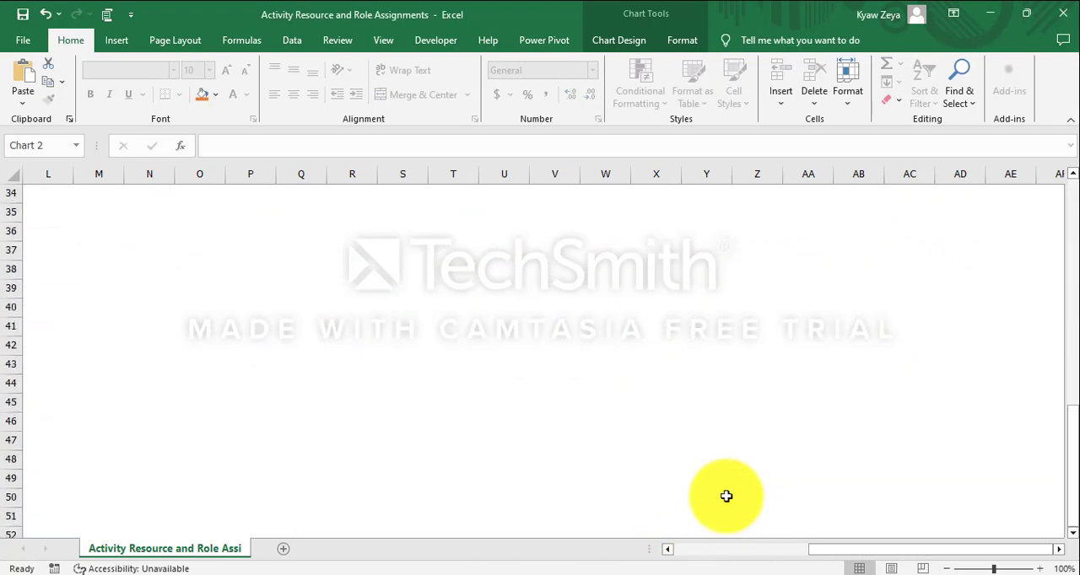
pyautogui.moveTo(817, 551); pyautogui.dragTo(639, 541)
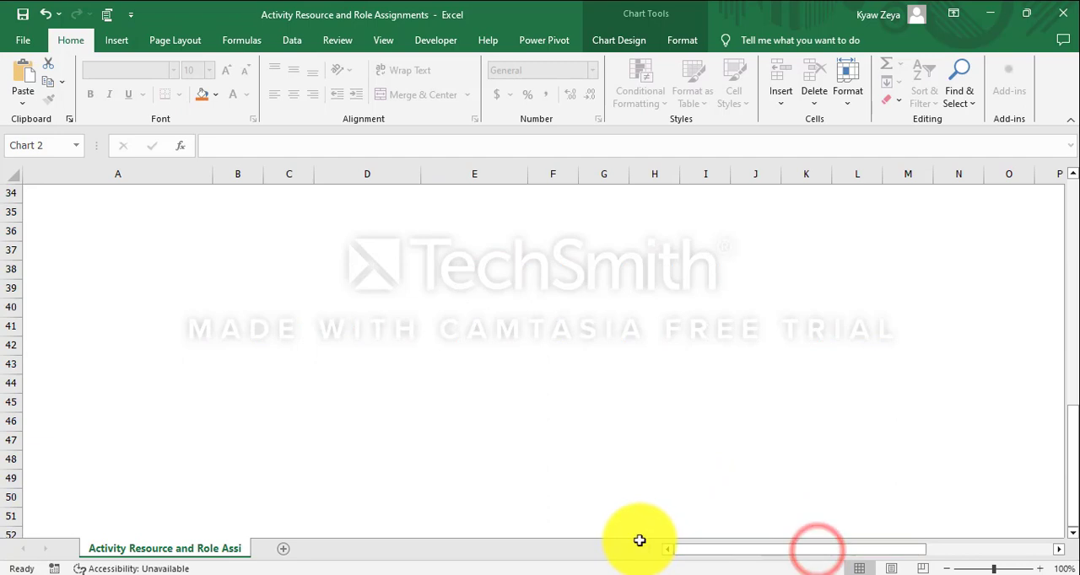
pyautogui.scroll(8, 208, 397)
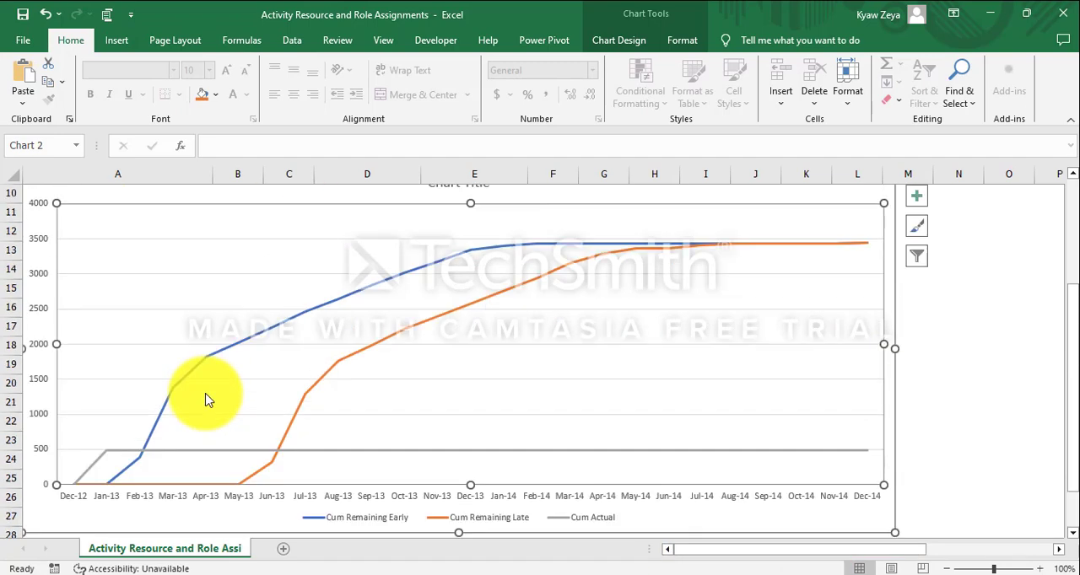
pyautogui.click(228, 501)
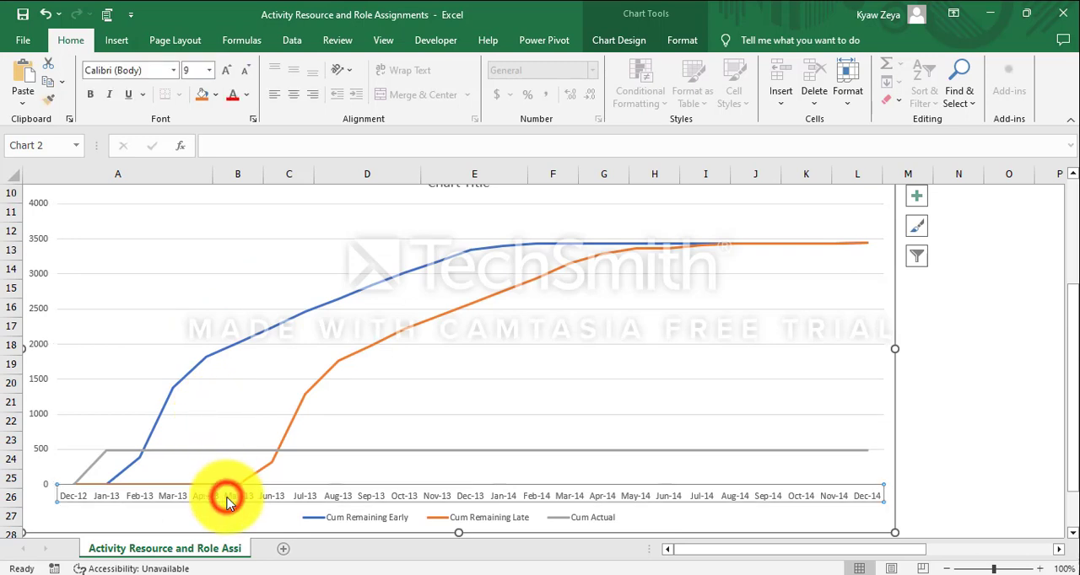
pyautogui.click(342, 69)
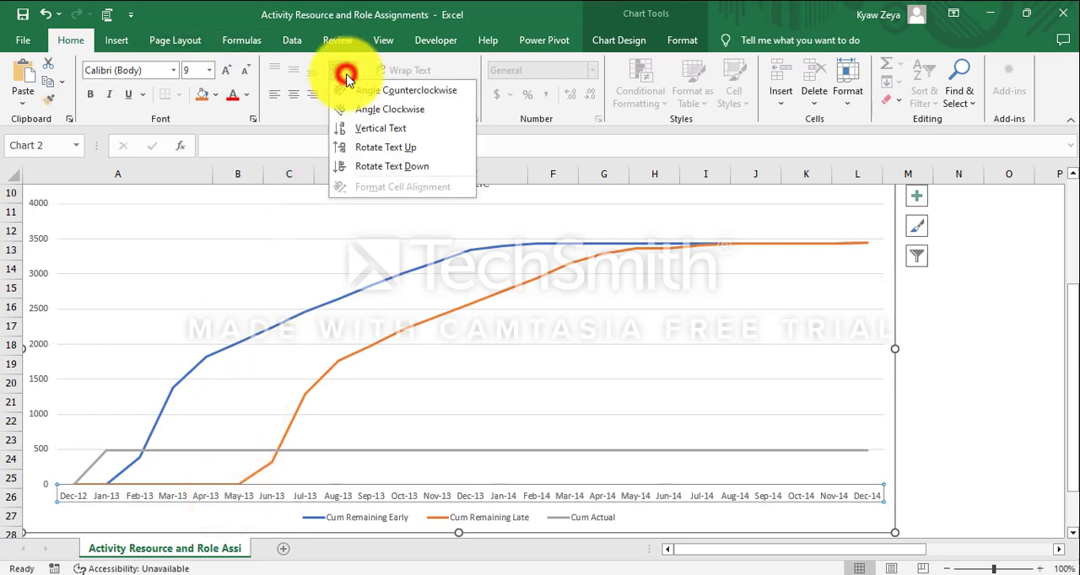
pyautogui.click(341, 148)
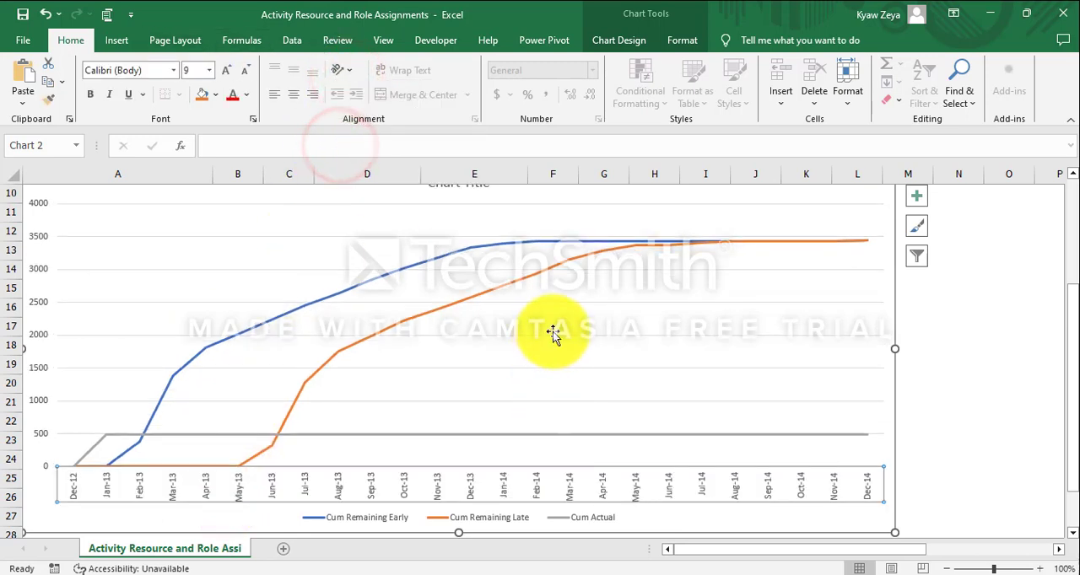
# Change the chart title to "Resource Curve for Capenter".
pyautogui.scroll(2, 523, 321)
pyautogui.click(467, 298)
pyautogui.doubleClick(467, 298)
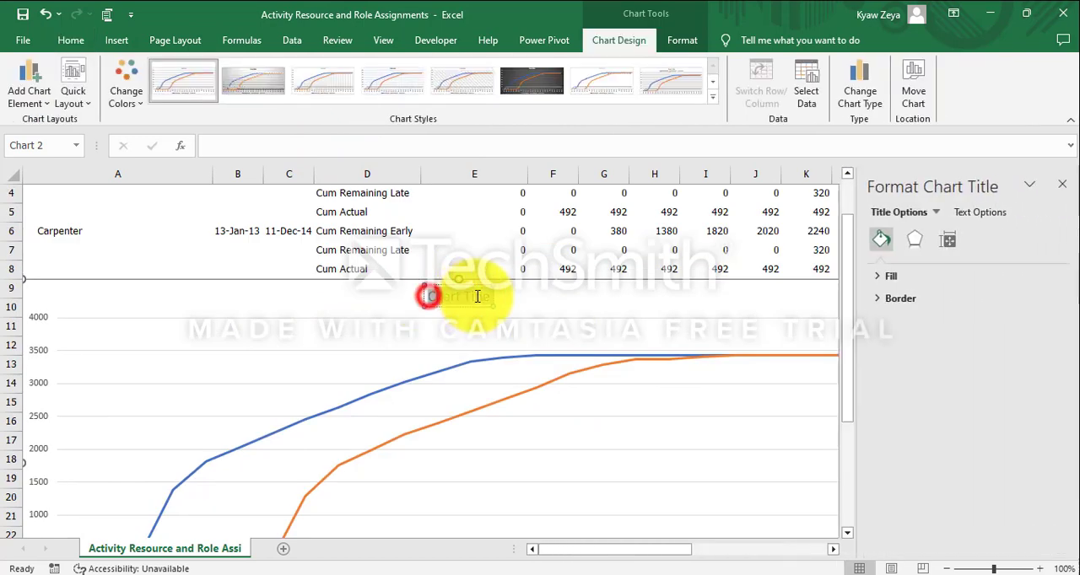
pyautogui.moveTo(427, 297); pyautogui.dragTo(488, 305)
pyautogui.write('Resource Curve for C')
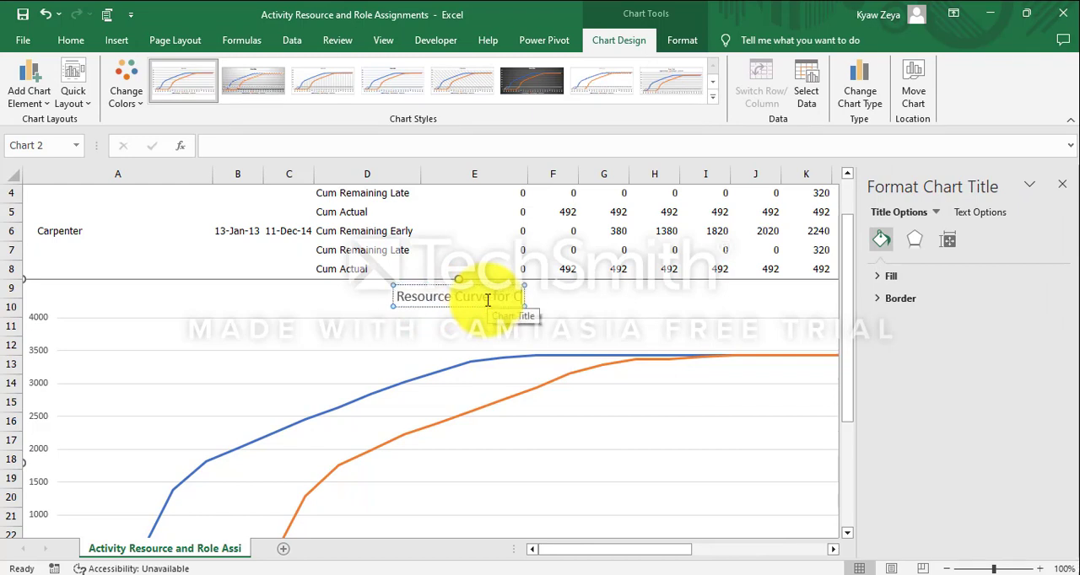
pyautogui.write('er')
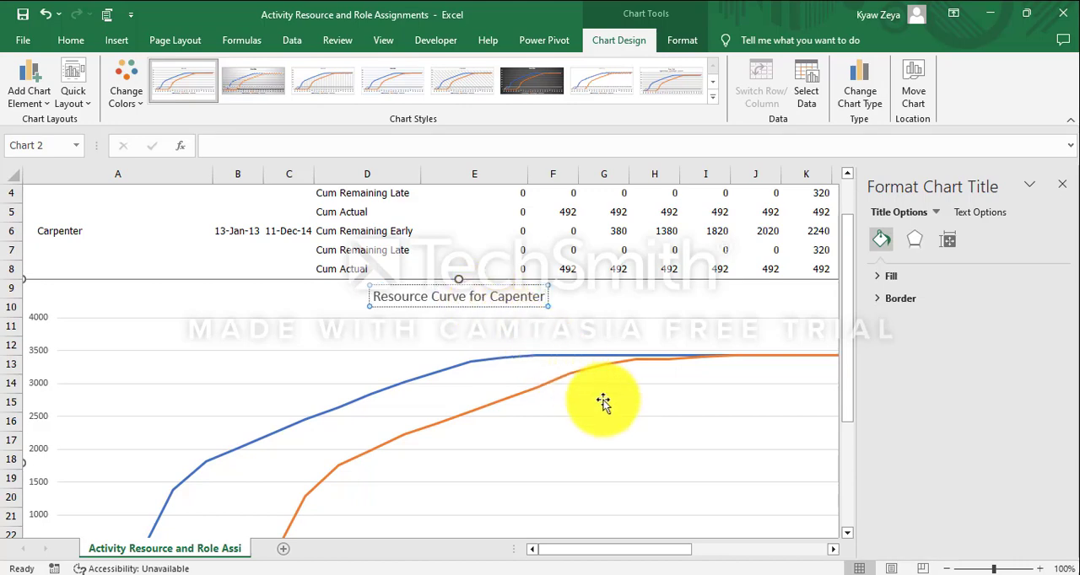
pyautogui.click(673, 459)
# Delete the chart's horizontal major gridlines.
pyautogui.scroll(-2, 700, 430)
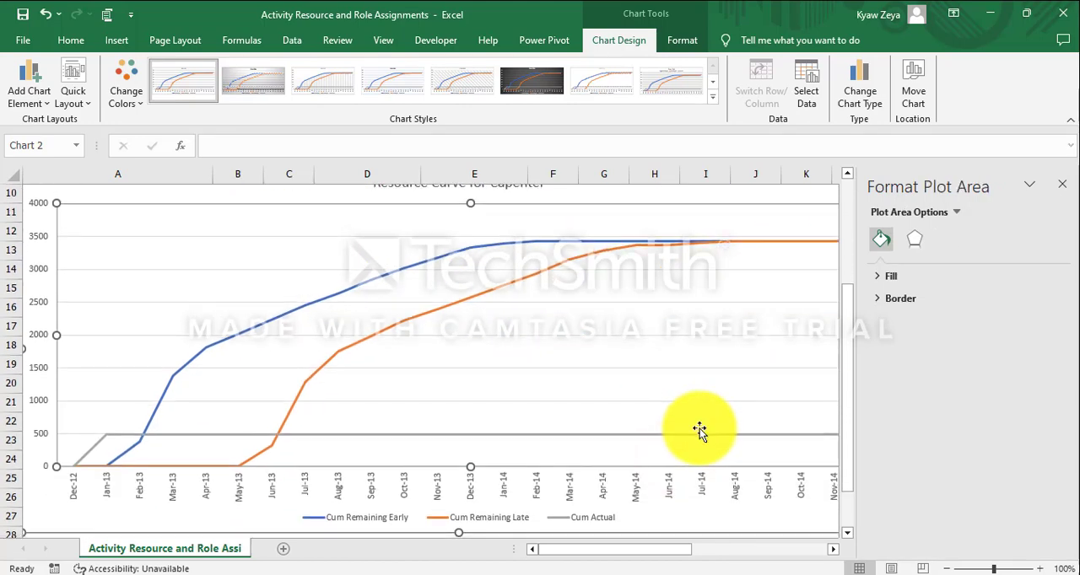
pyautogui.click(653, 381)
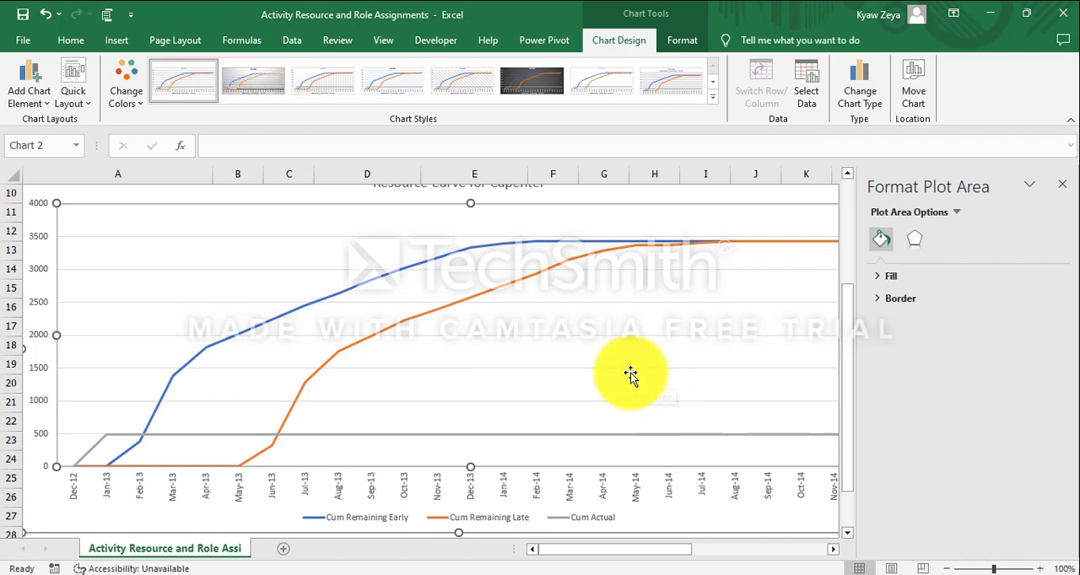
pyautogui.click(630, 369)
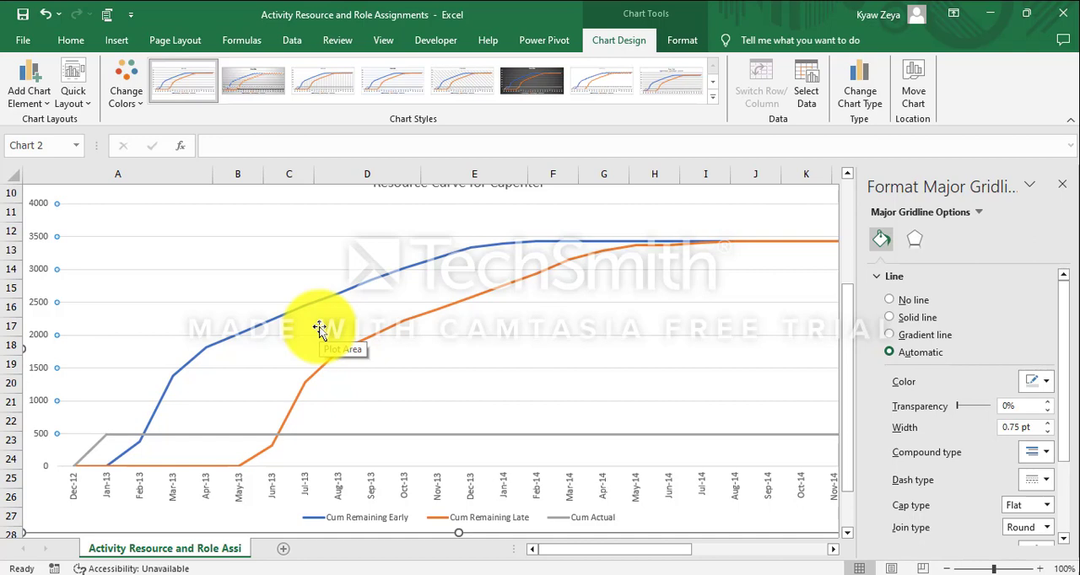
pyautogui.click(319, 329)
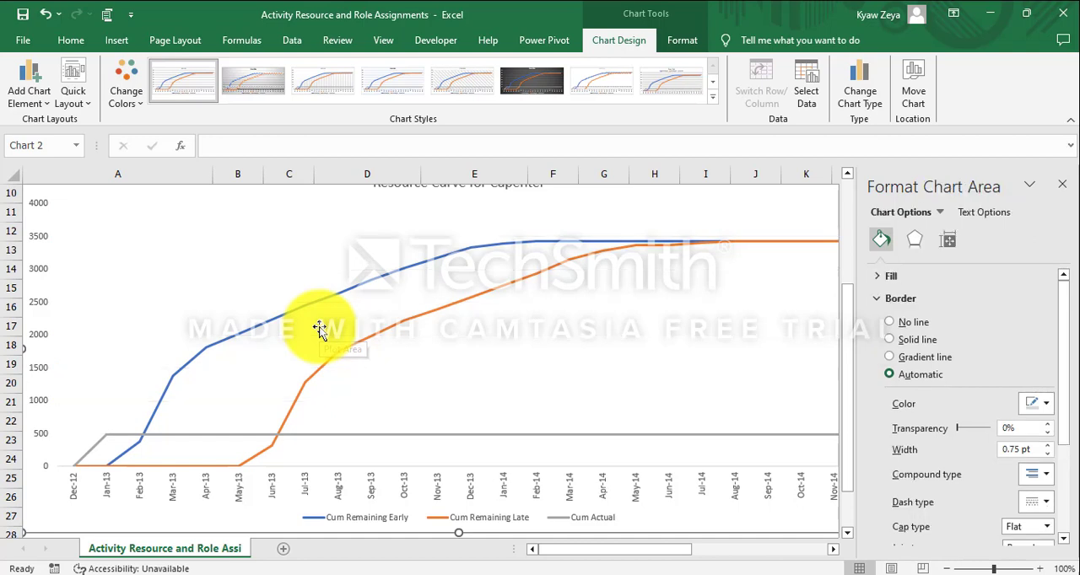
# Shrink the chart and reposition it below the data so it spans about columns A to J and rows 10 to 24.
pyautogui.scroll(-3, 319, 329)
pyautogui.moveTo(24, 361); pyautogui.dragTo(165, 262)
pyautogui.scroll(2, 166, 263)
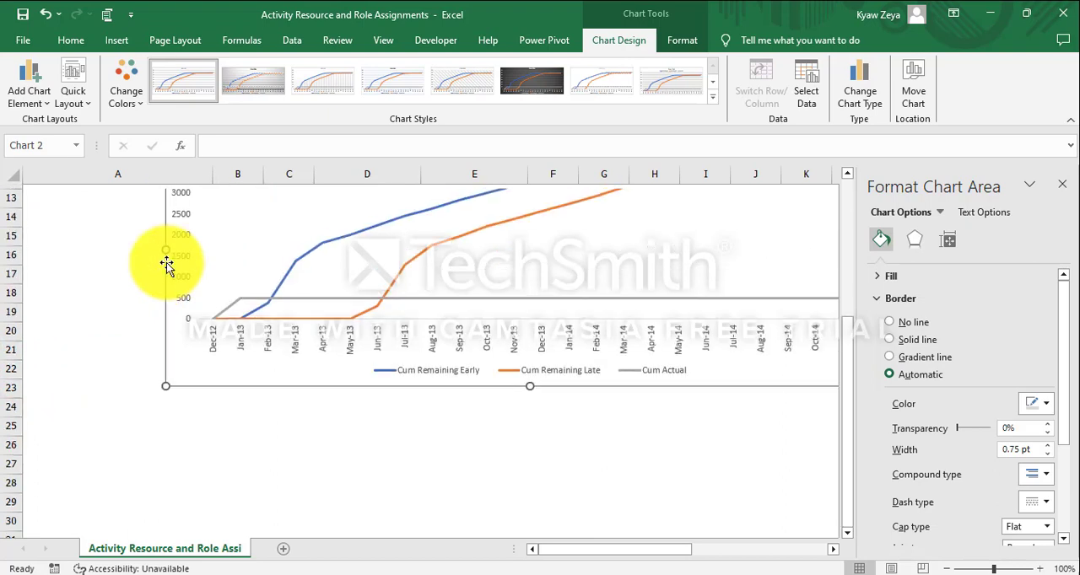
pyautogui.scroll(4, 166, 263)
pyautogui.hotkey('ctrl', 'z')
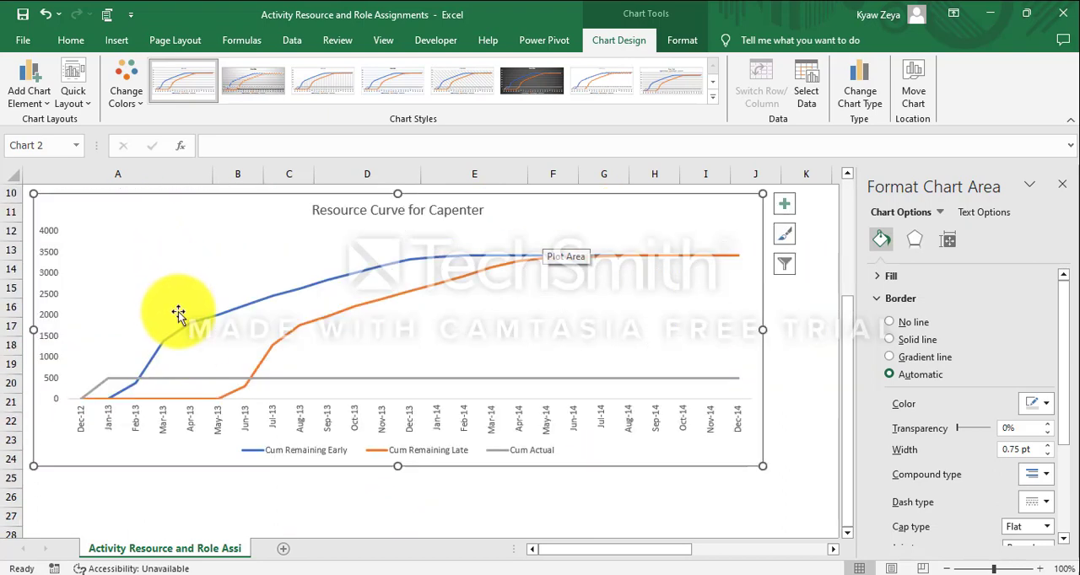
# Format the Cum Actual series as a solid red line with a dashed dash type.
pyautogui.click(193, 378)
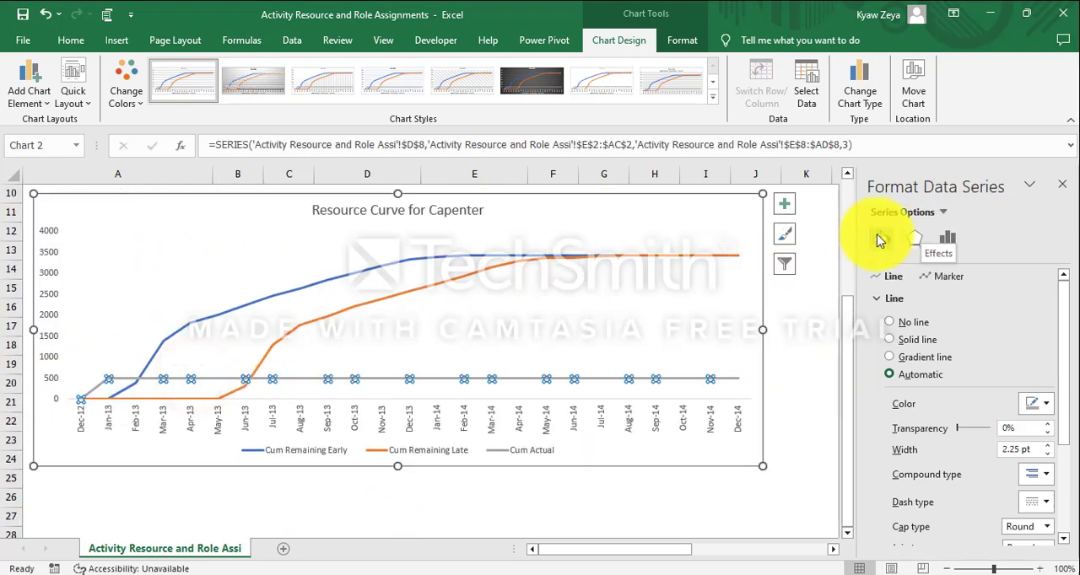
pyautogui.click(889, 339)
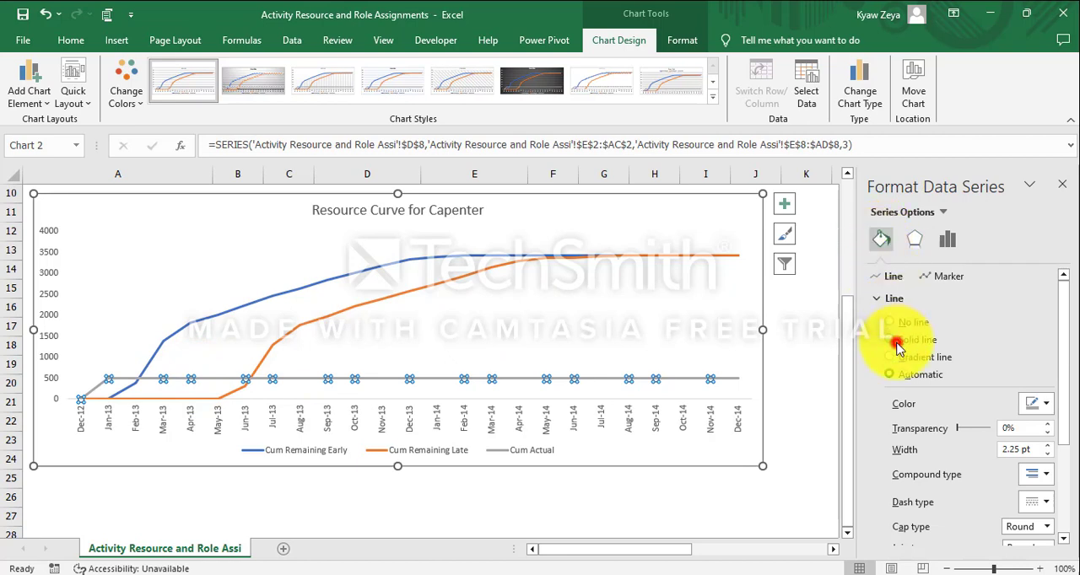
pyautogui.click(1043, 410)
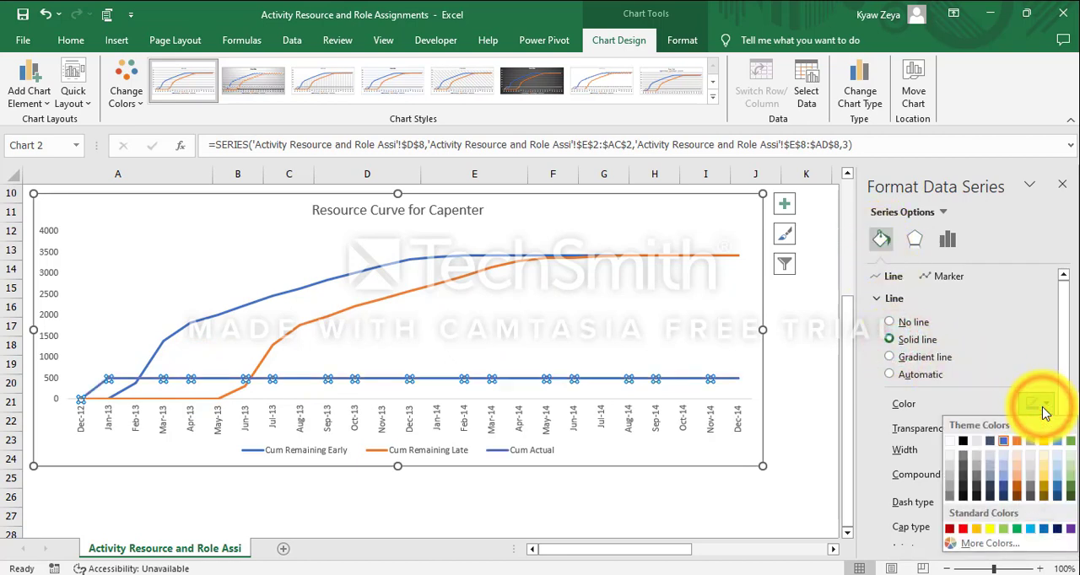
pyautogui.click(962, 529)
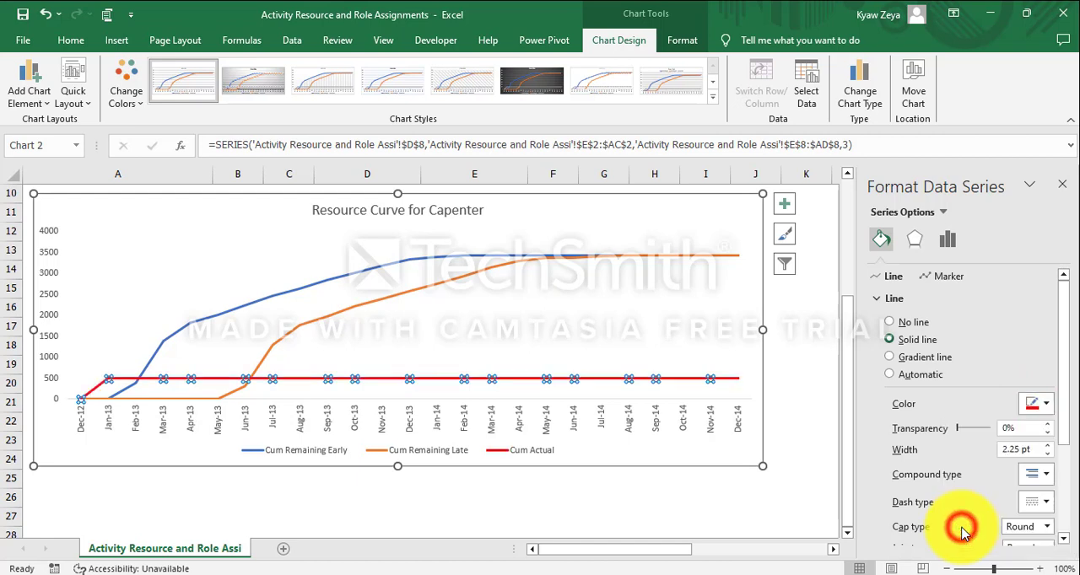
pyautogui.click(1049, 503)
pyautogui.click(1018, 426)
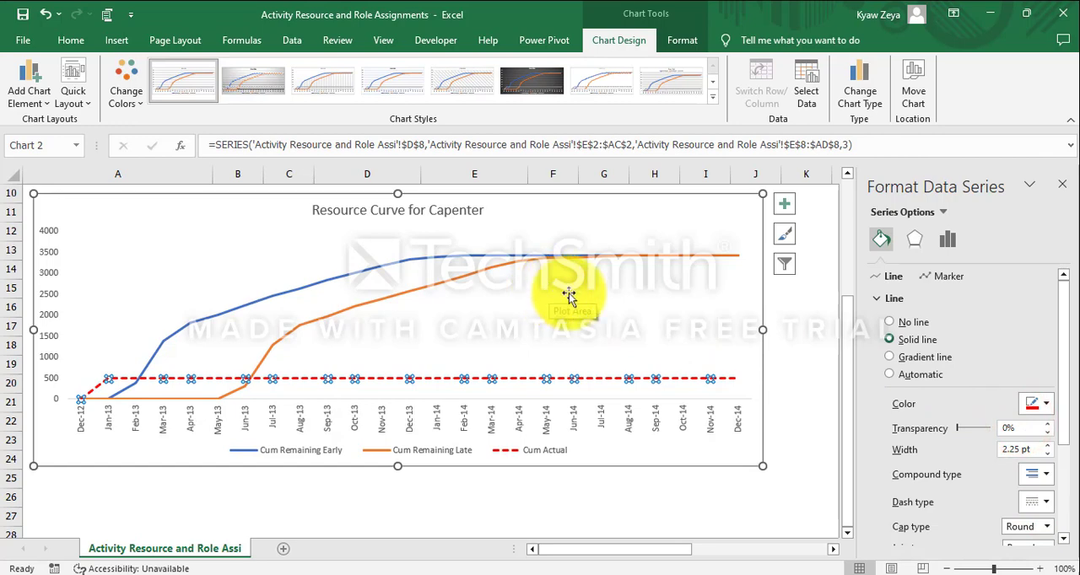
pyautogui.click(797, 342)
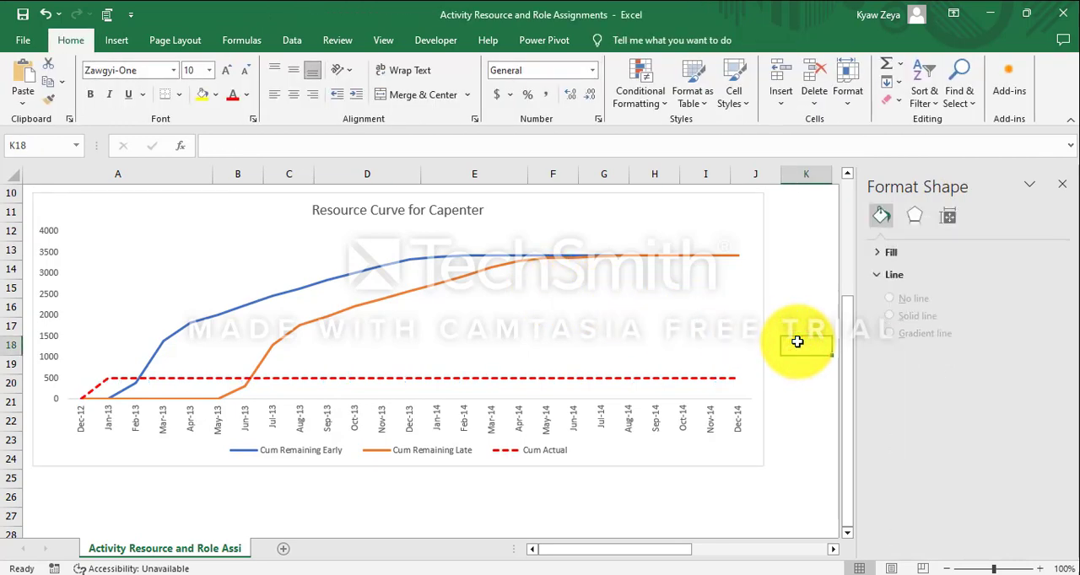